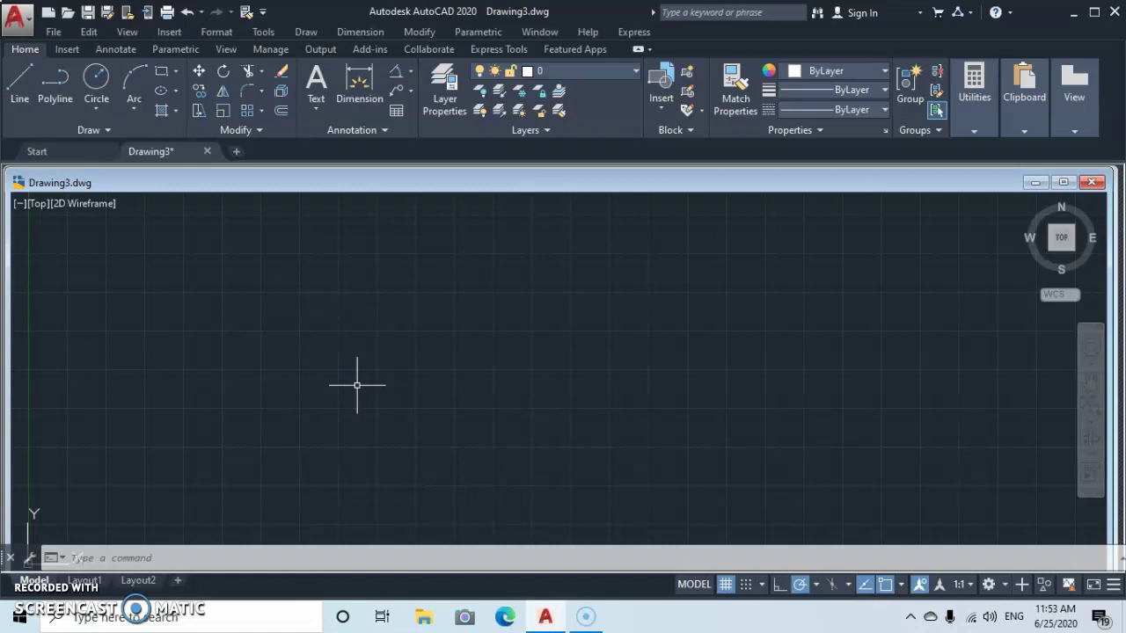
Draw a closed triangle with a horizontal base from three separate segments using the Line tool
left_click(21, 84)
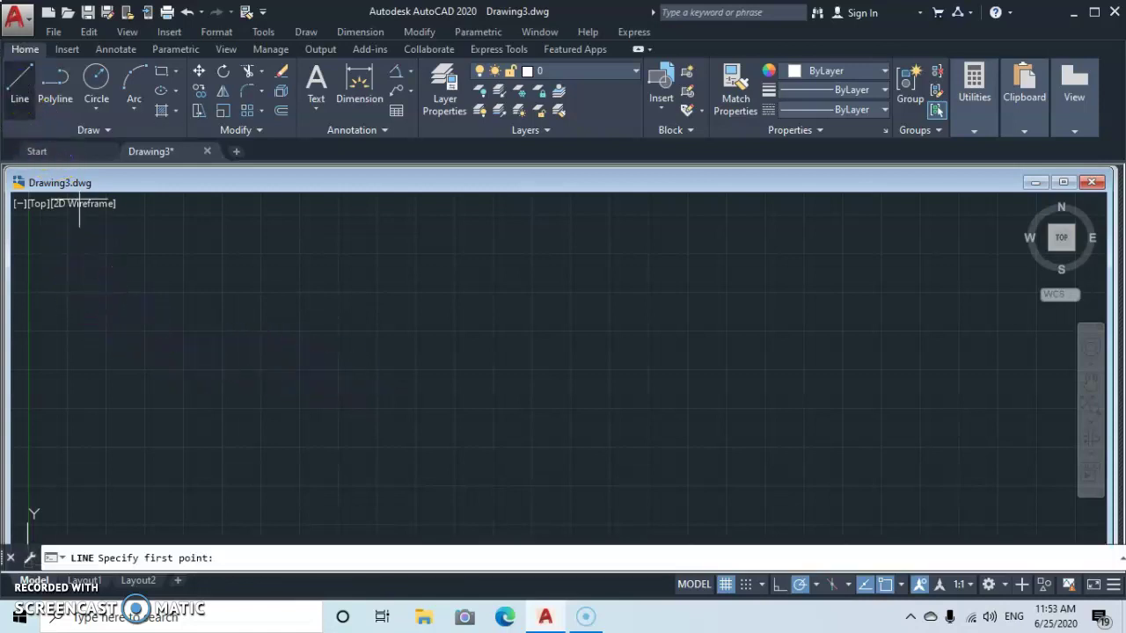
left_click(221, 410)
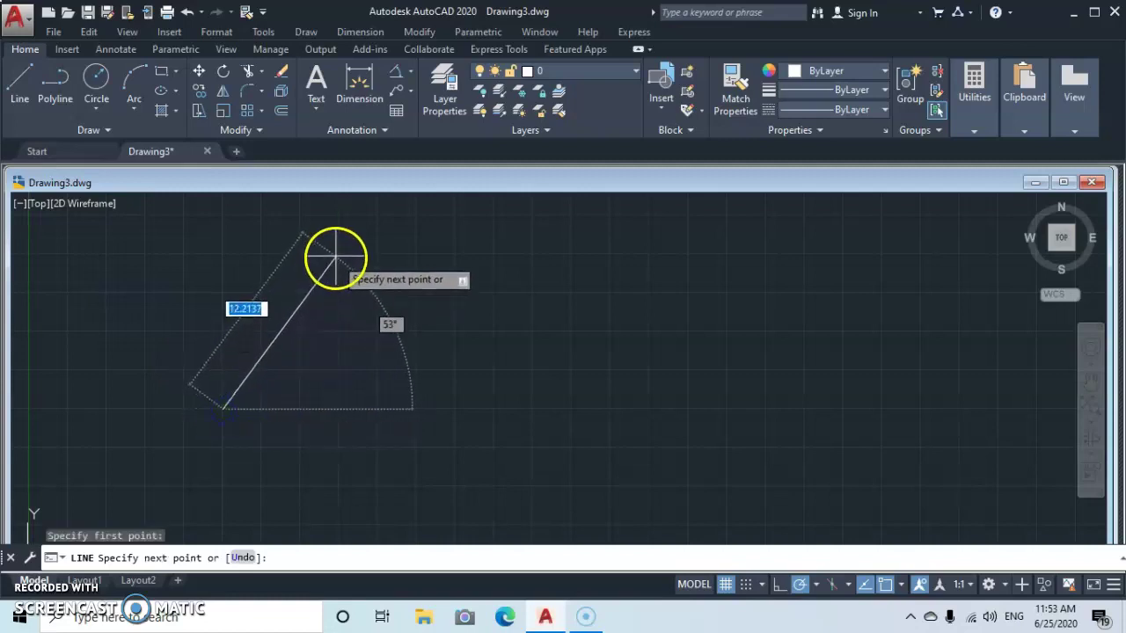
left_click(374, 212)
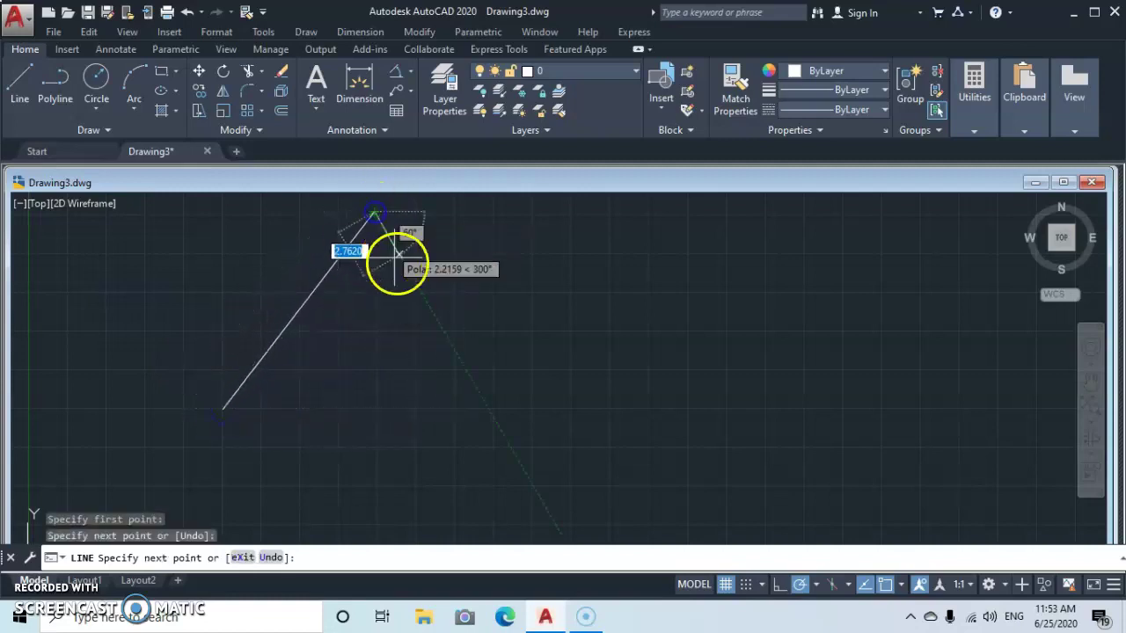
left_click(532, 408)
left_click(223, 408)
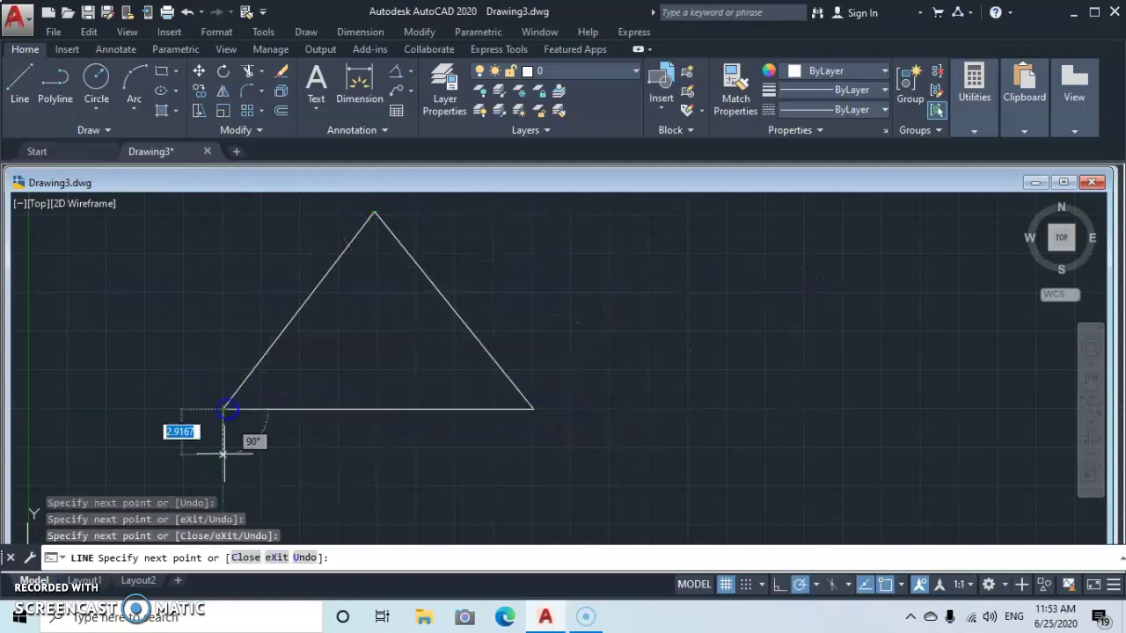
key("Escape")
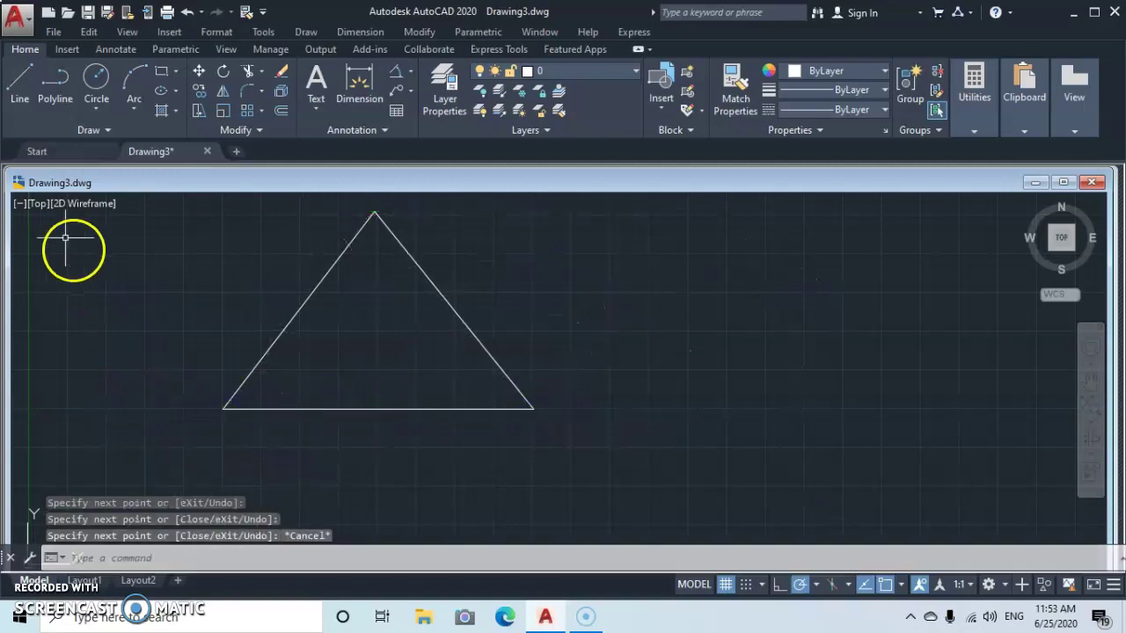
Draw a second closed triangle beside the first one with the Polyline tool, its base level with the first
left_click(67, 86)
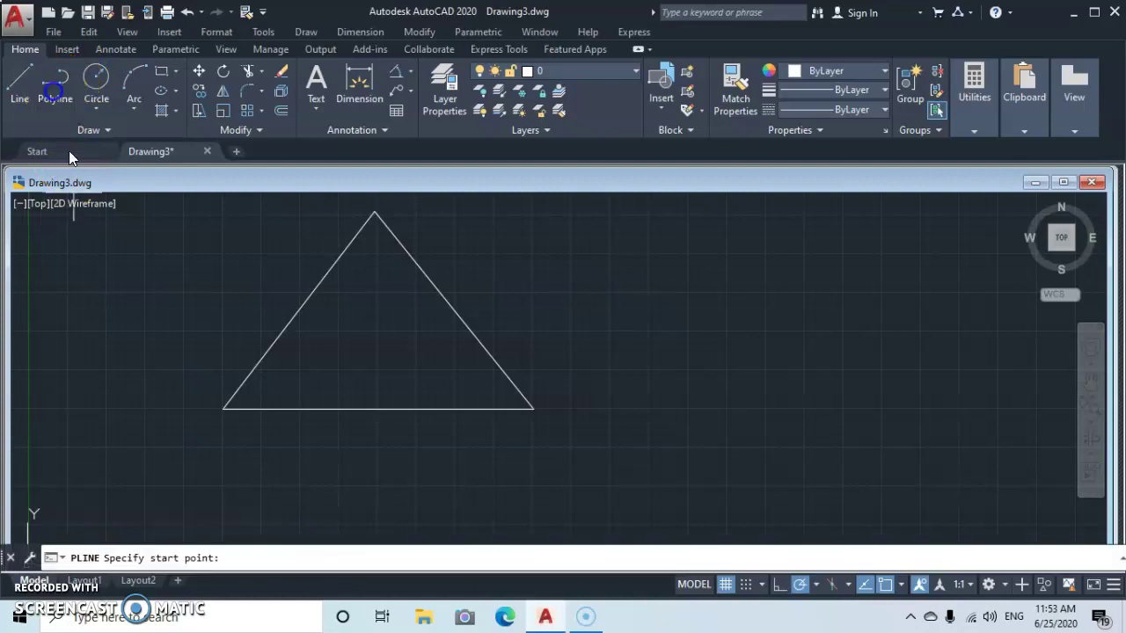
left_click(609, 407)
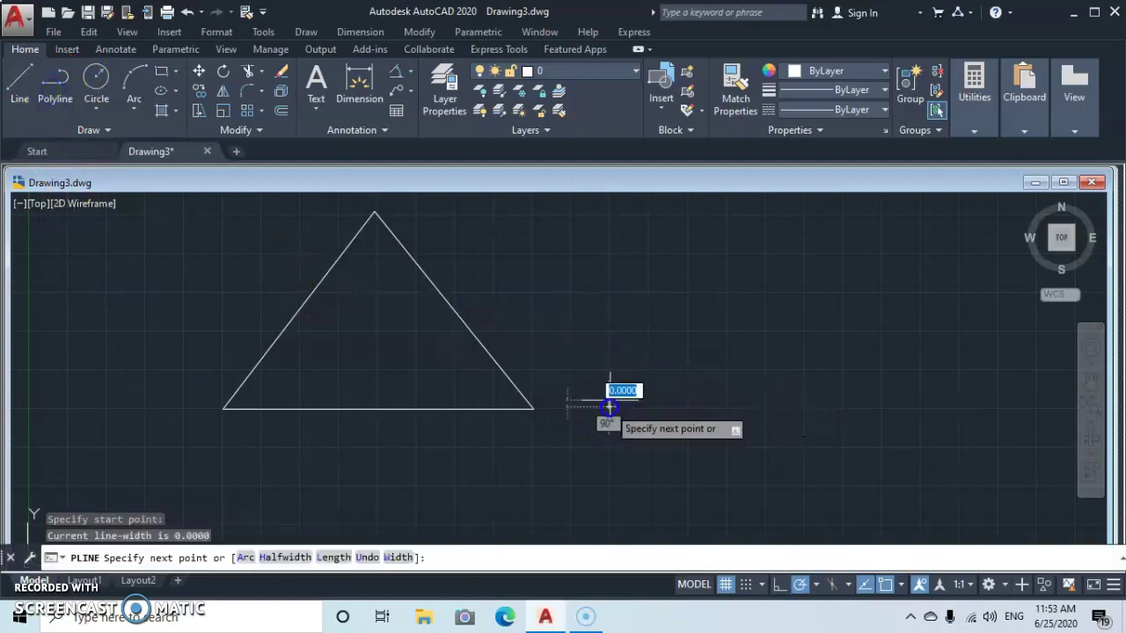
left_click(722, 214)
left_click(845, 406)
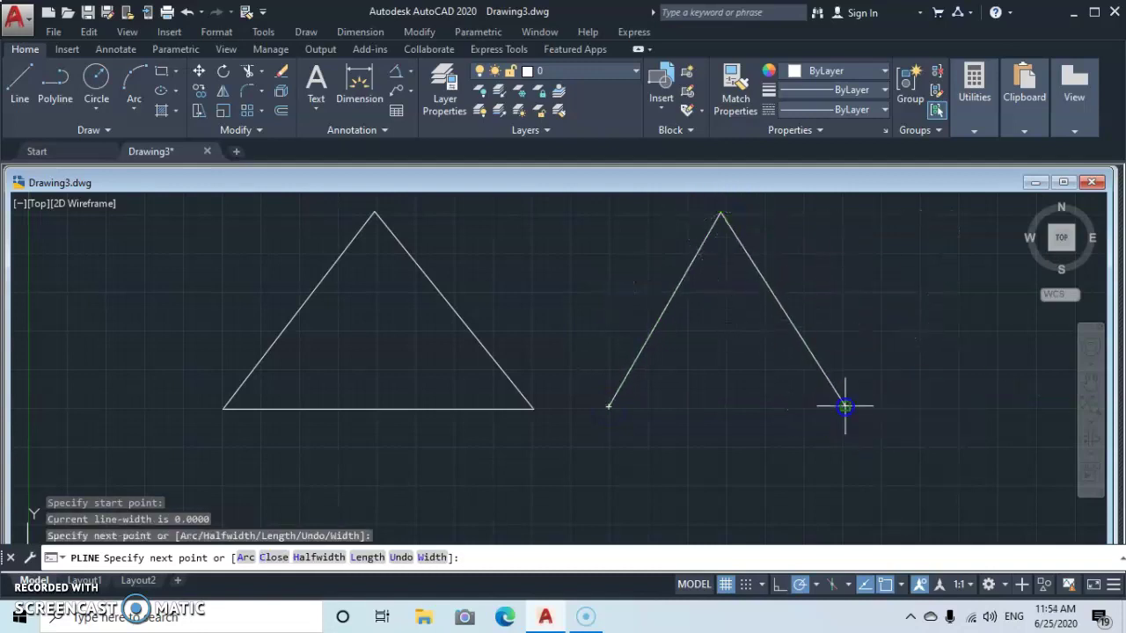
left_click(615, 408)
key("Escape")
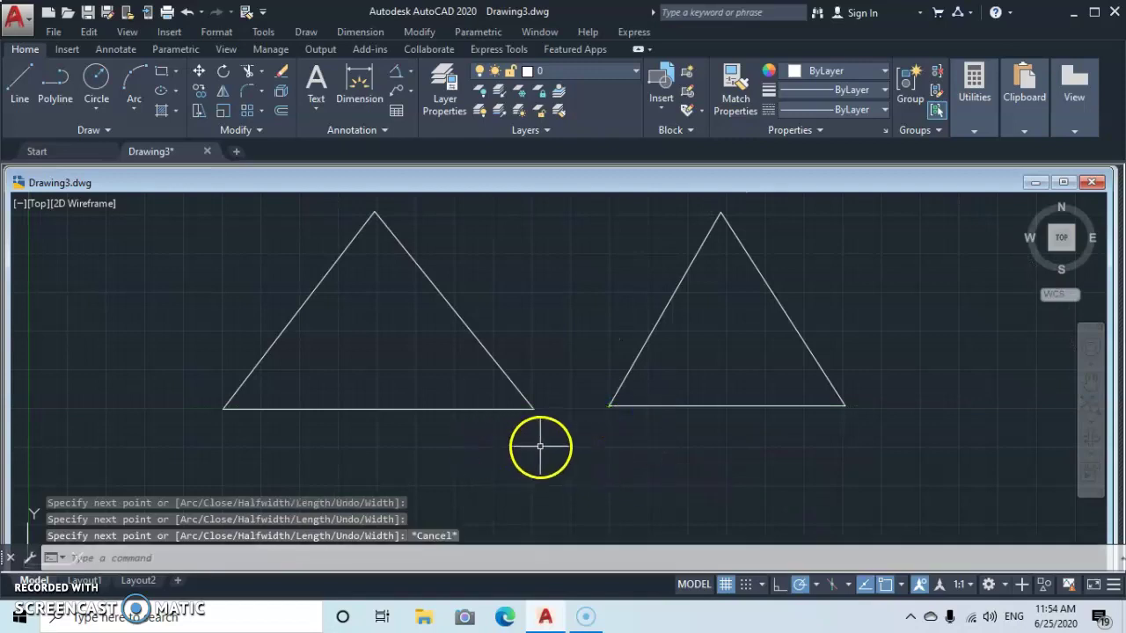
Select each side of the line-drawn triangle and then the polyline triangle to compare their objects, and clear the selection
left_click(459, 315)
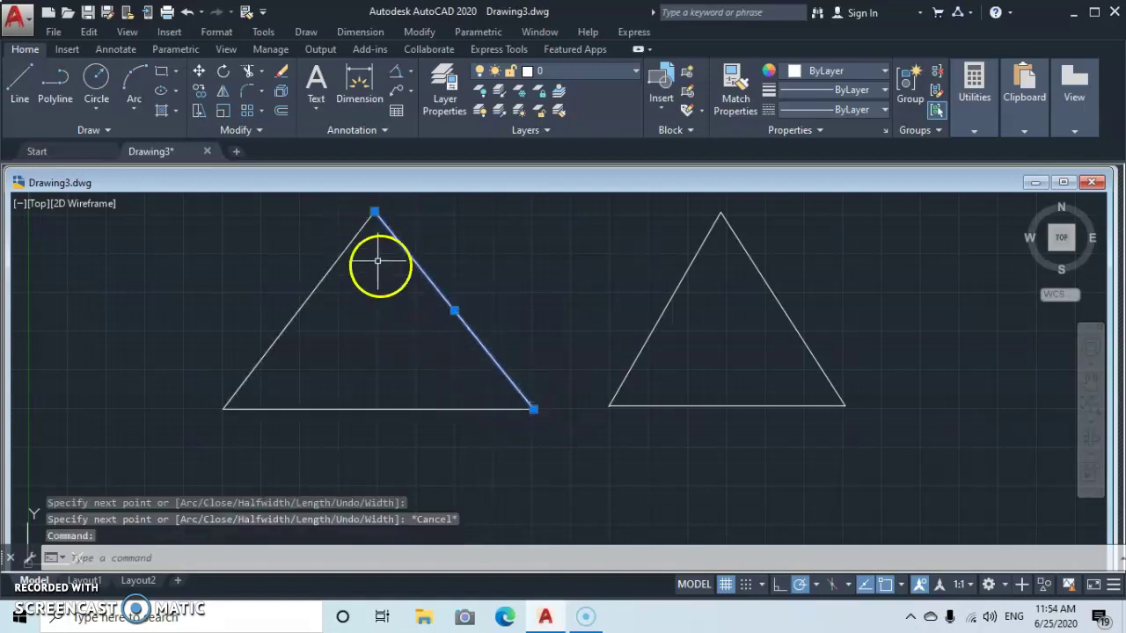
left_click(291, 318)
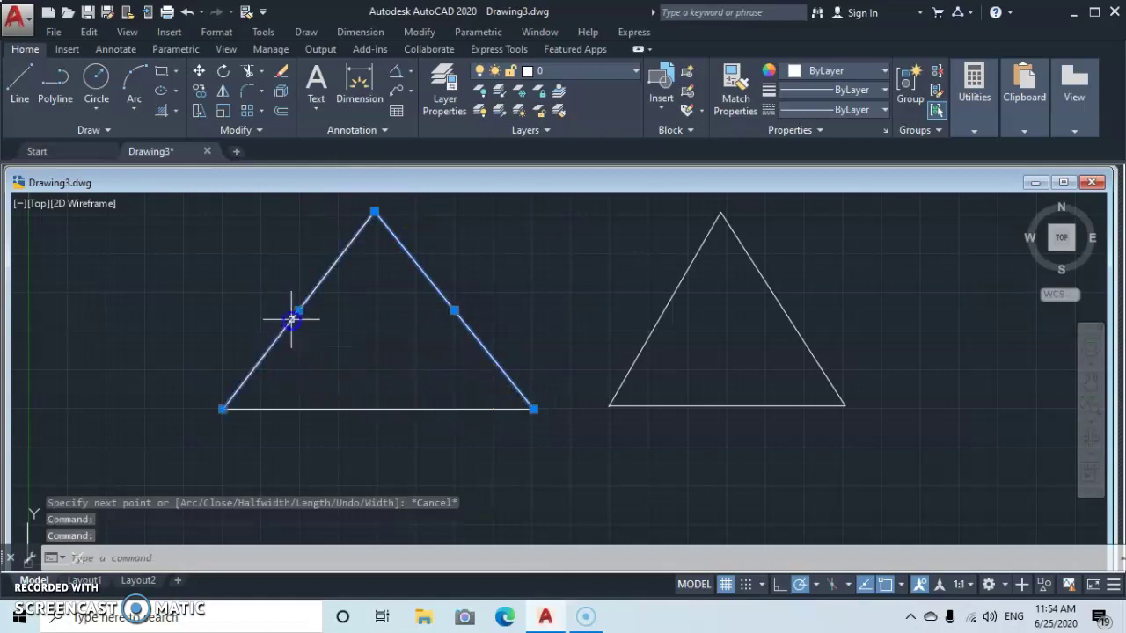
left_click(377, 410)
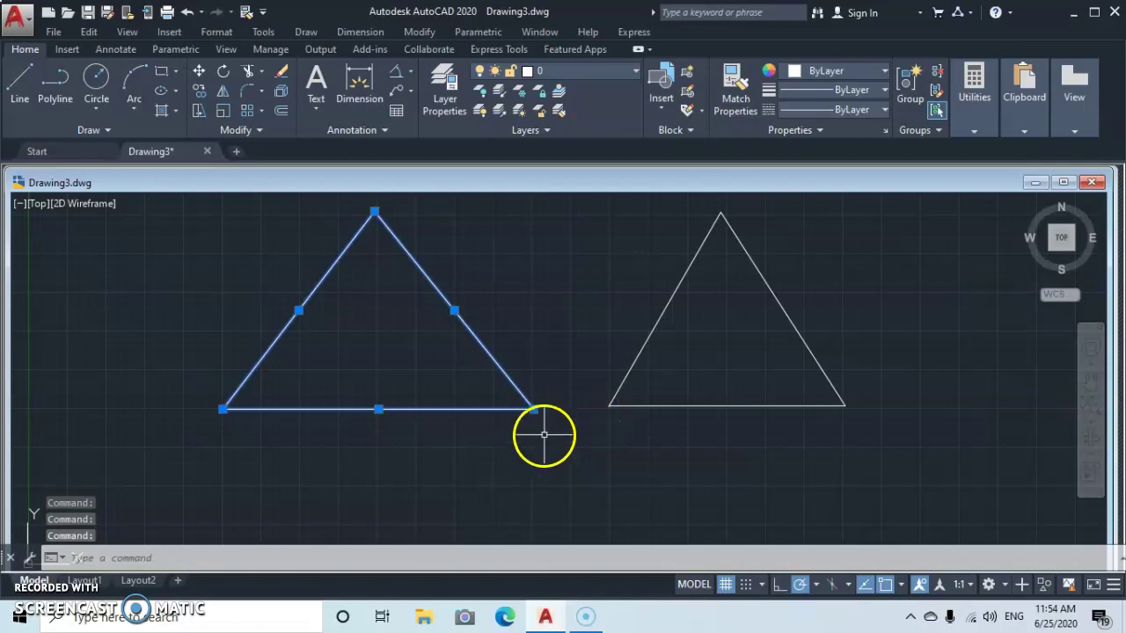
left_click(649, 337)
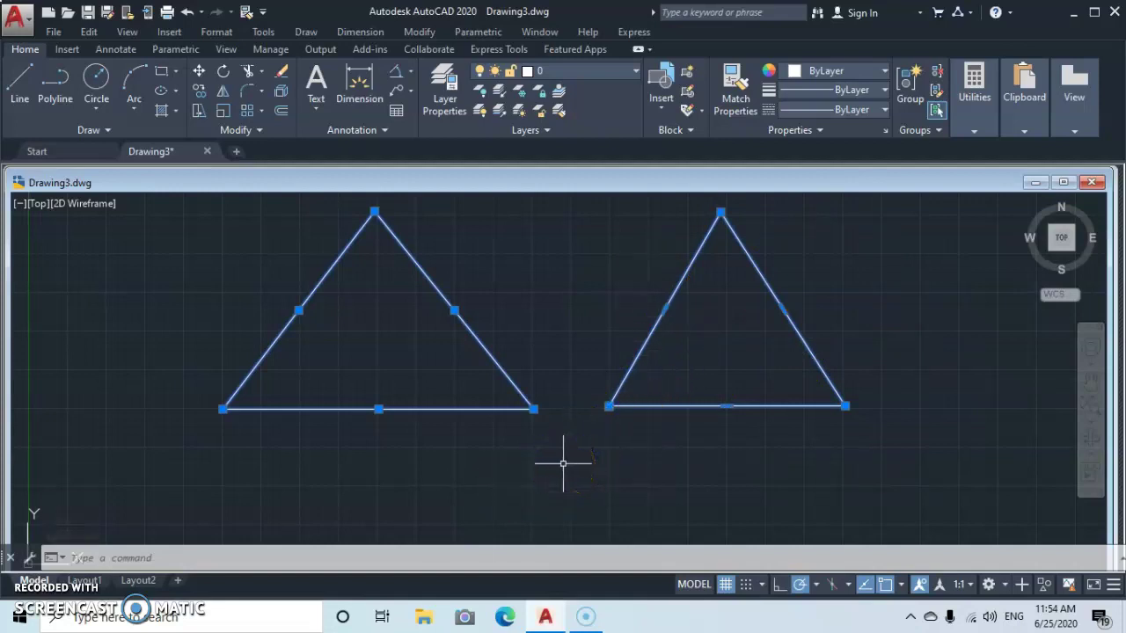
key("Escape")
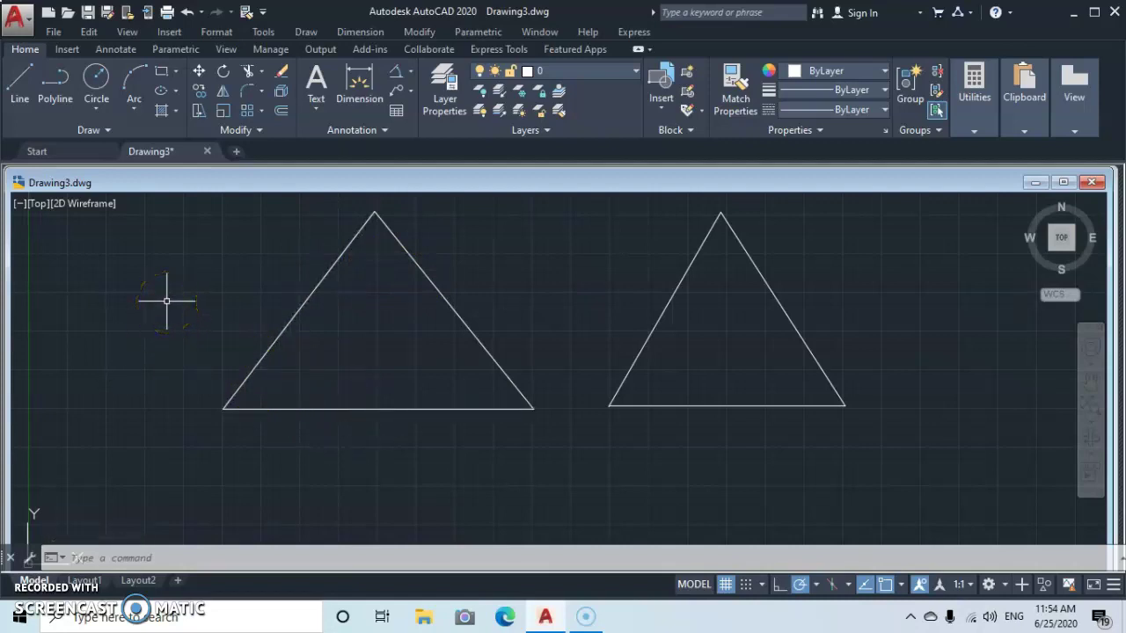
type("J")
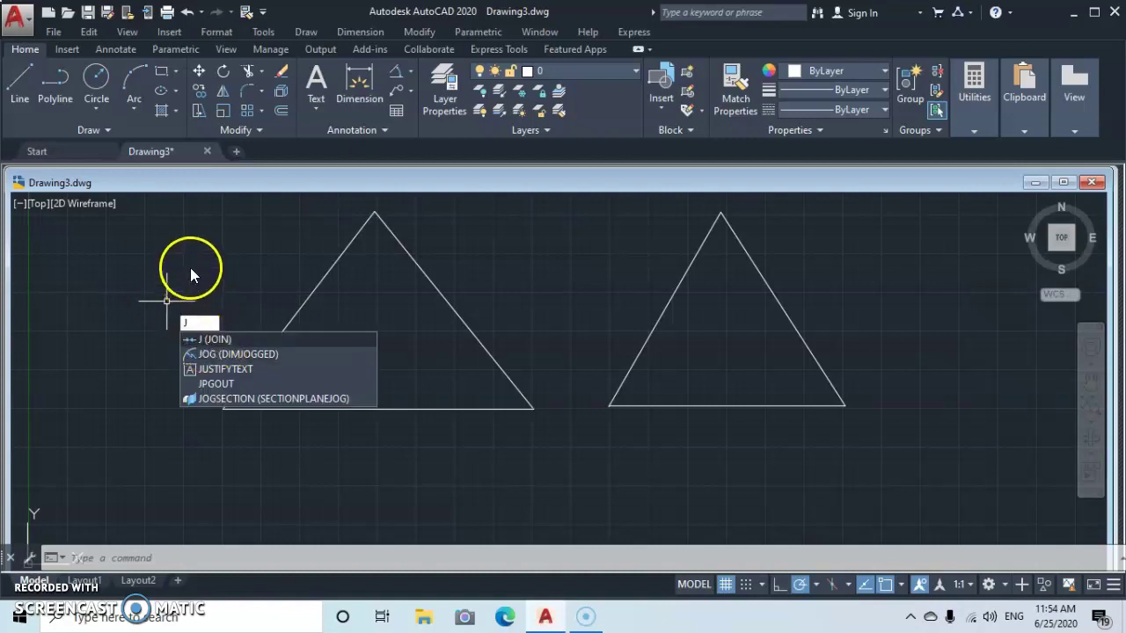
key("Escape")
key("Escape")
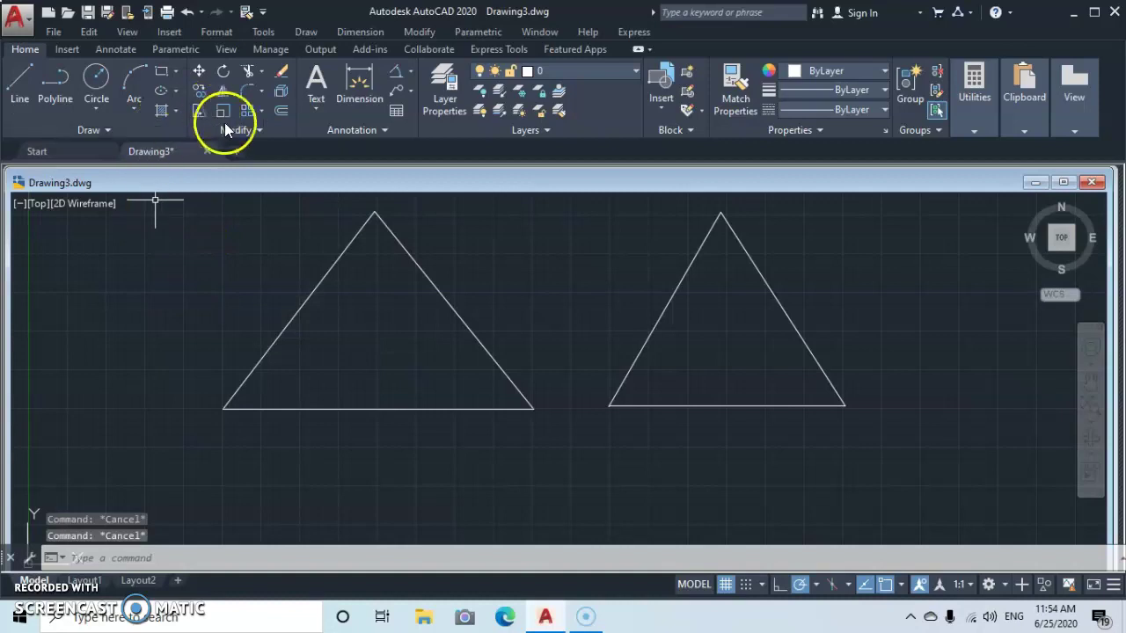
Join the three lines of the first triangle into a single polyline
left_click(257, 128)
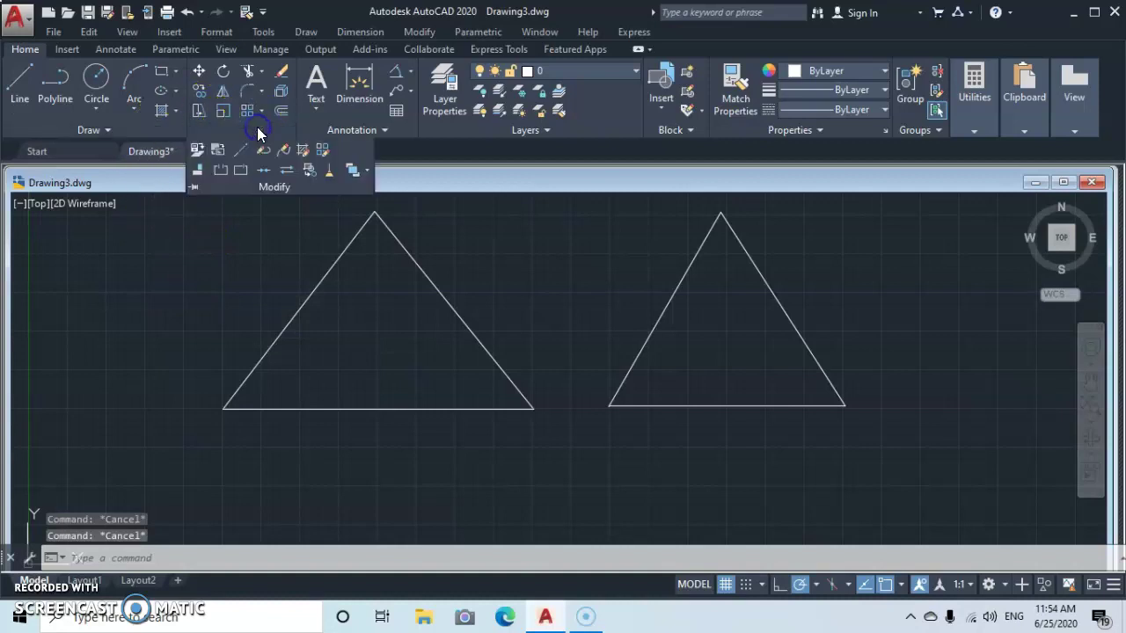
left_click(265, 174)
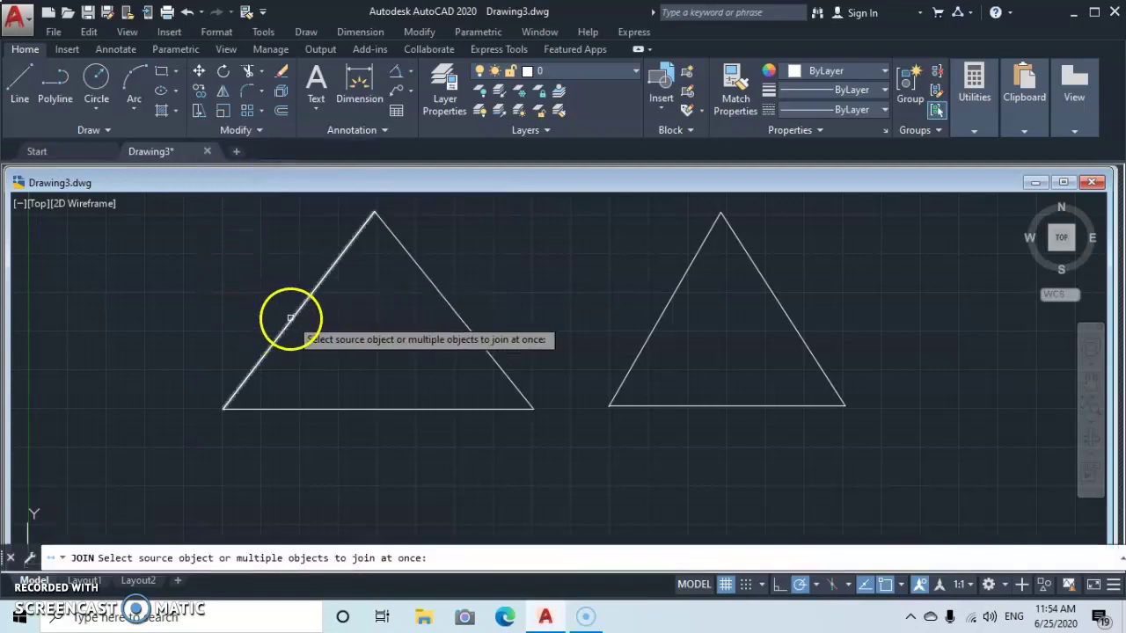
left_click(448, 270)
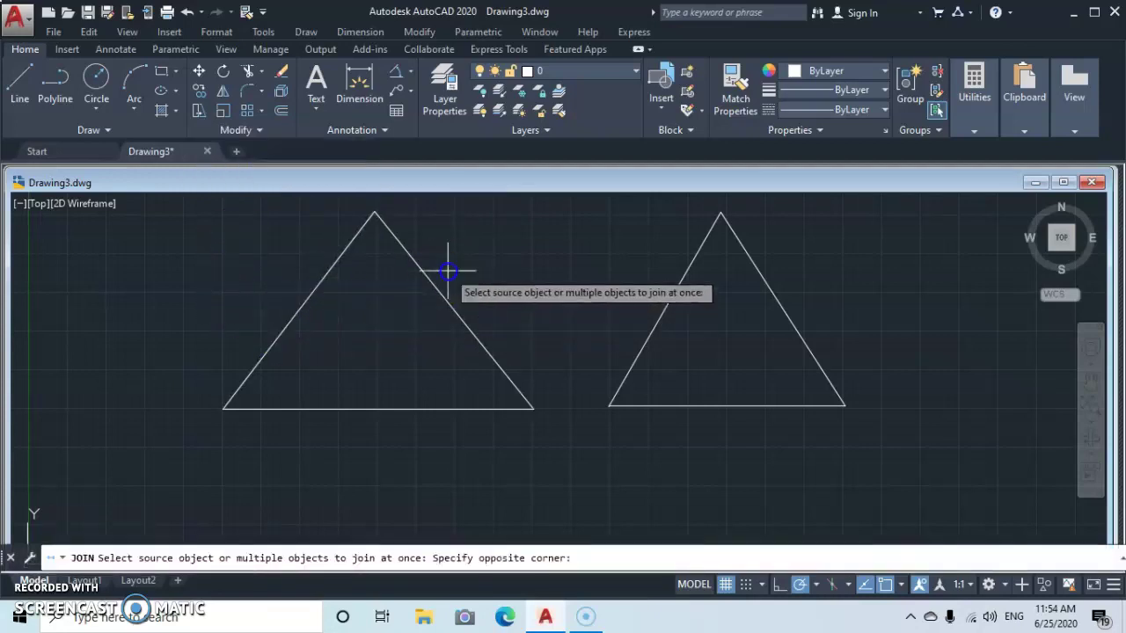
left_click(264, 433)
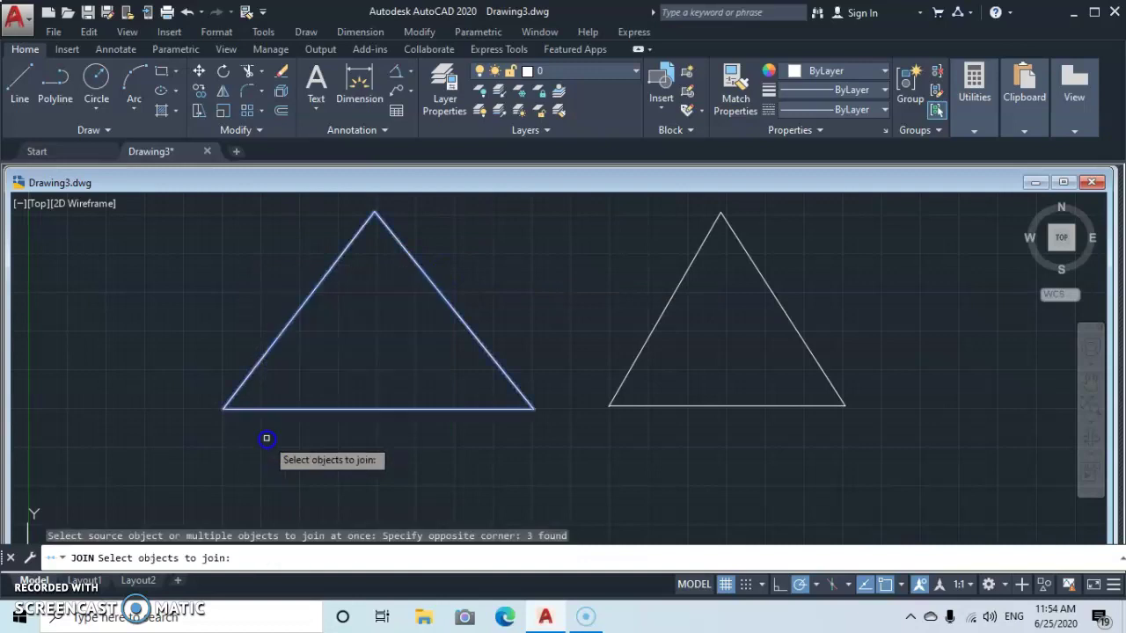
key("Return")
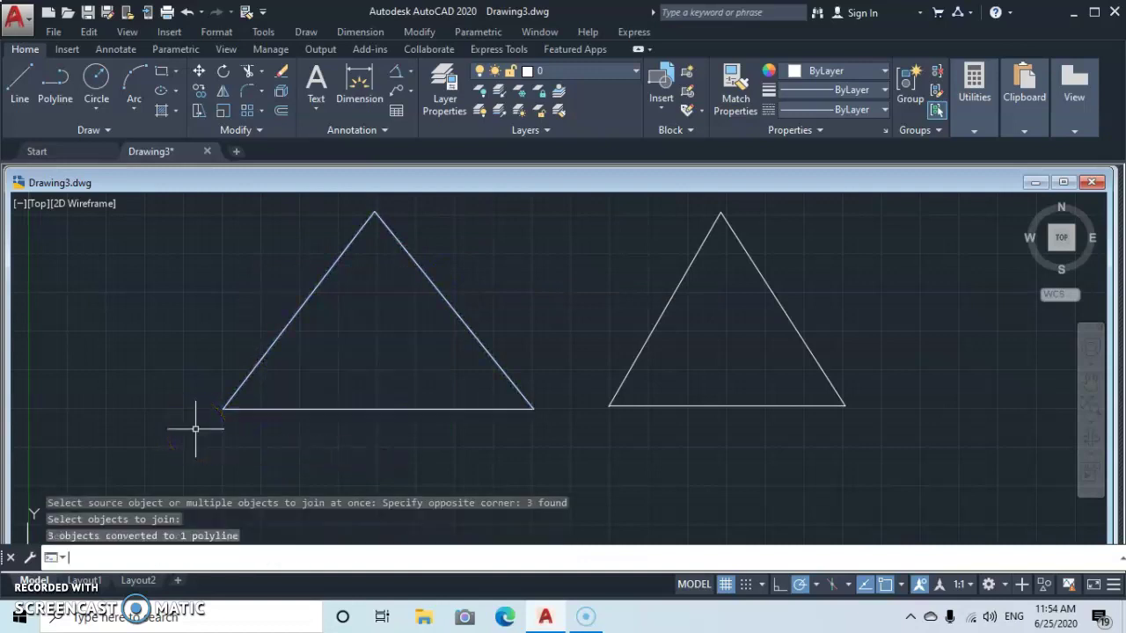
Select the joined triangle to check whether it behaves as one object, and clear the selection
mouse_move(279, 337)
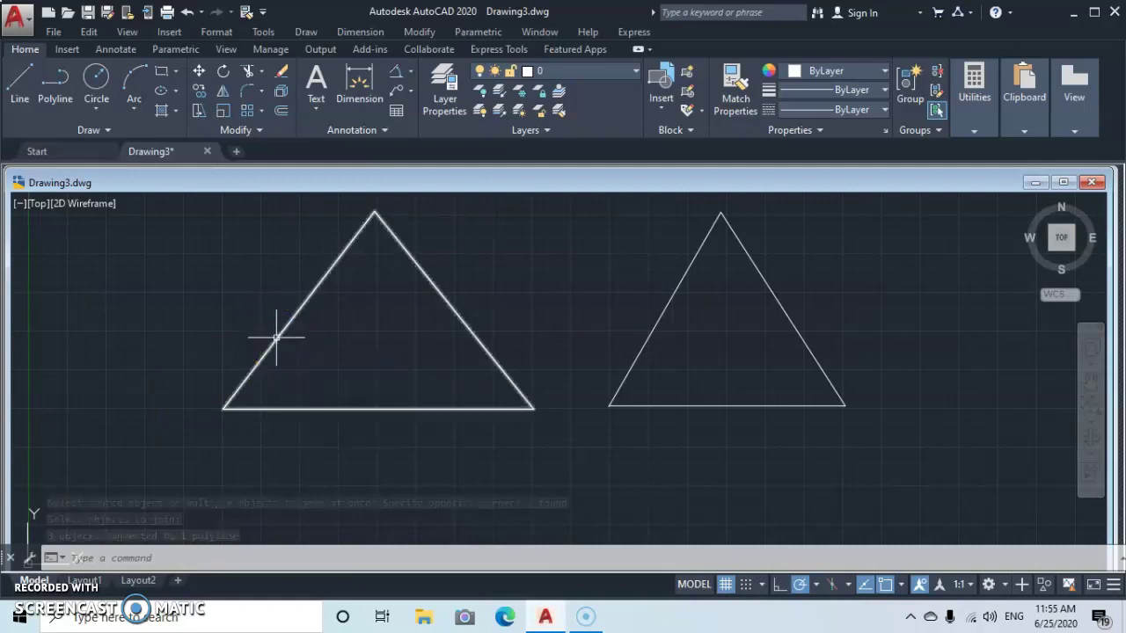
left_click(276, 338)
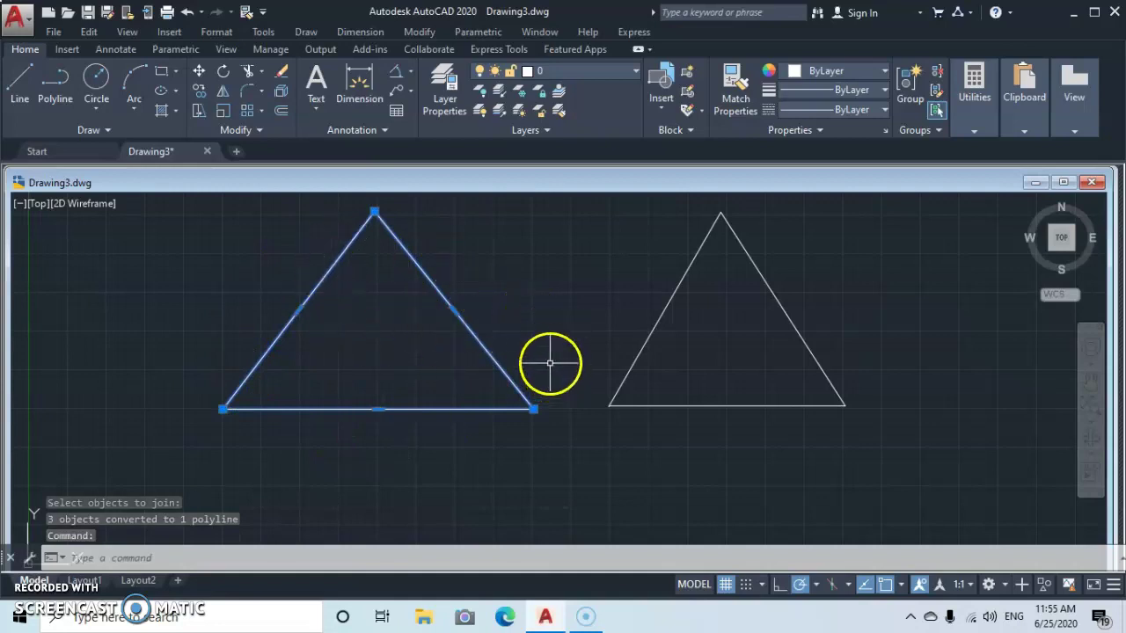
key("Escape")
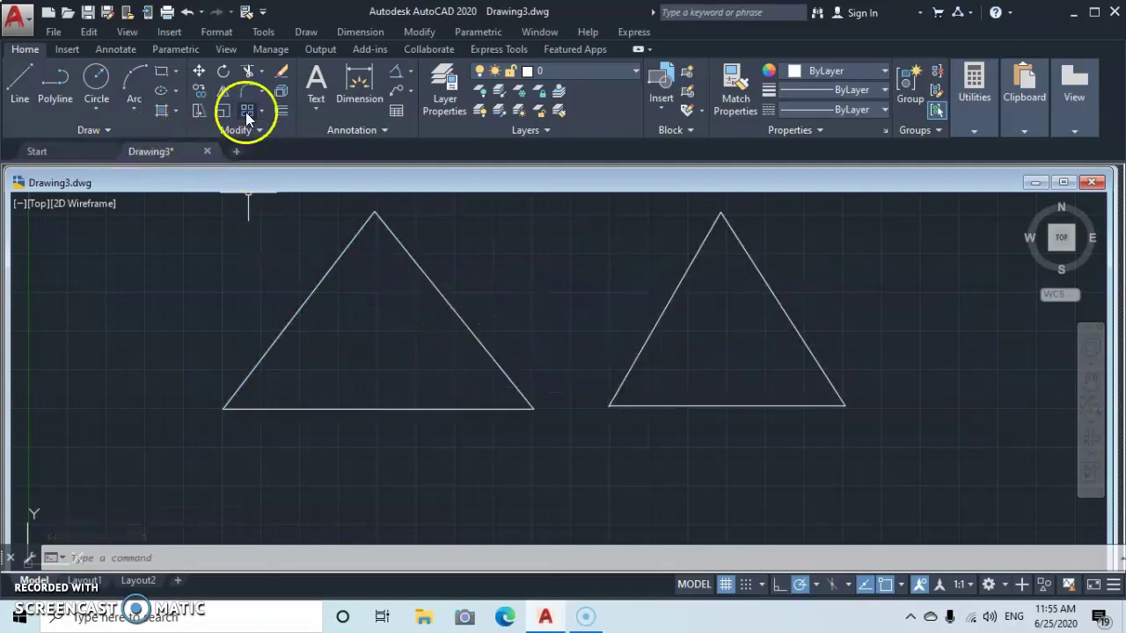
Explode the second triangle's polyline into separate lines
left_click(276, 102)
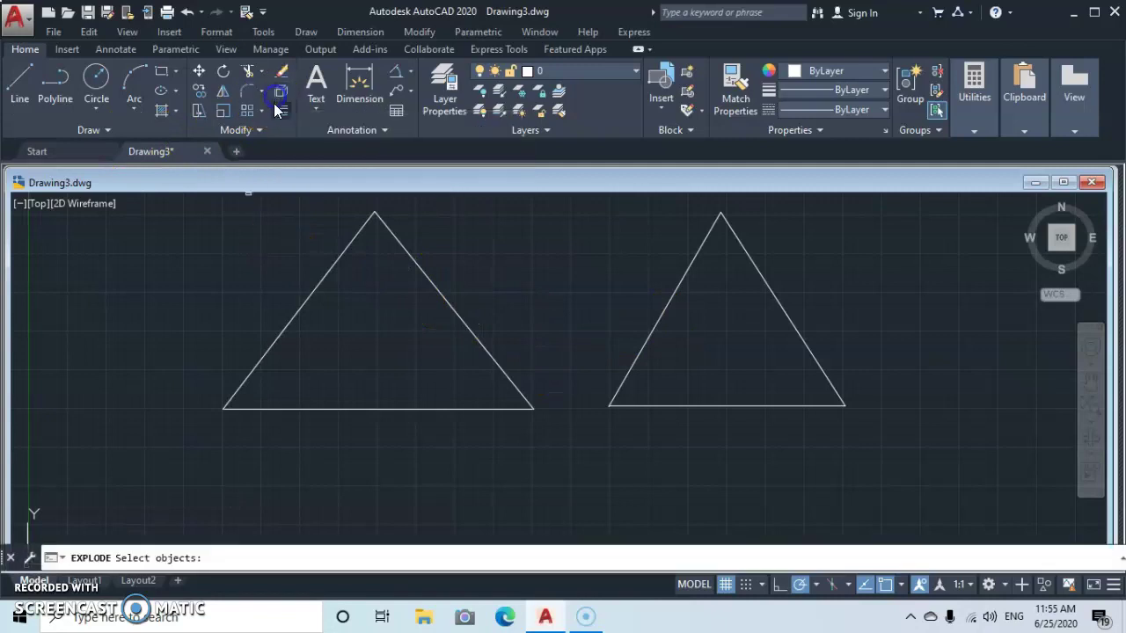
left_click(768, 284)
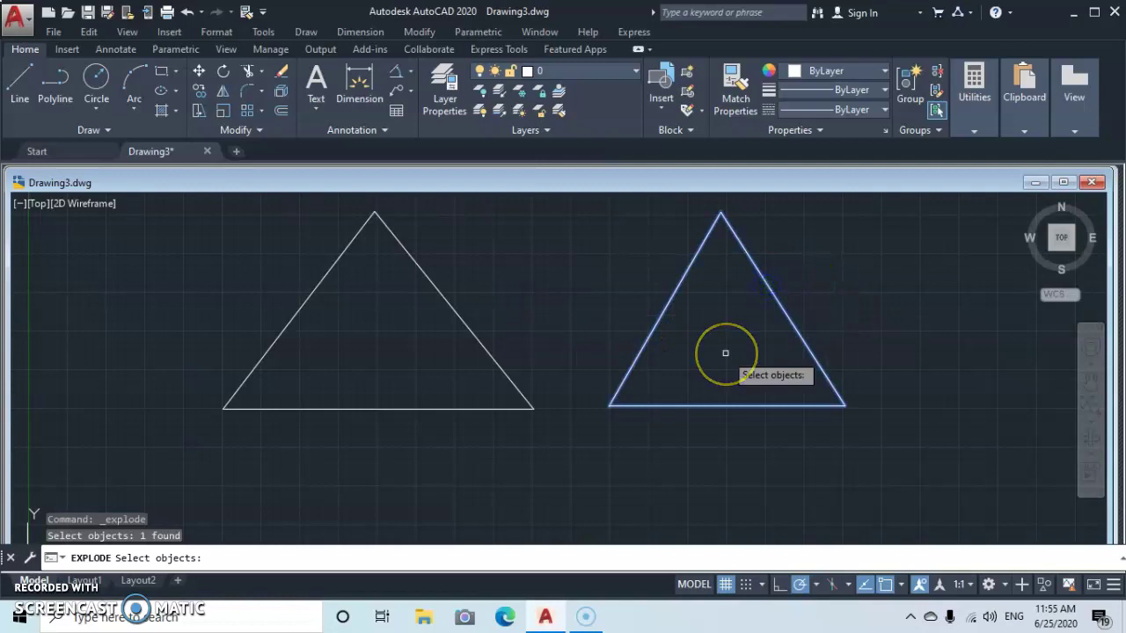
key("Return")
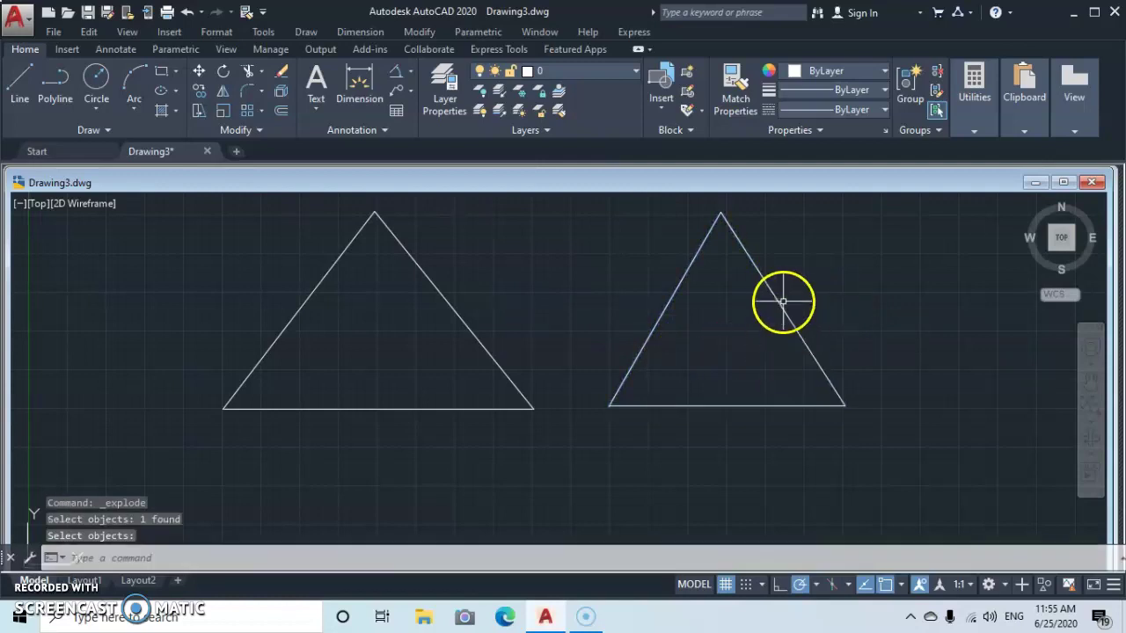
Select each side of the exploded triangle and then the joined triangle to compare their objects, and clear the selection
left_click(781, 305)
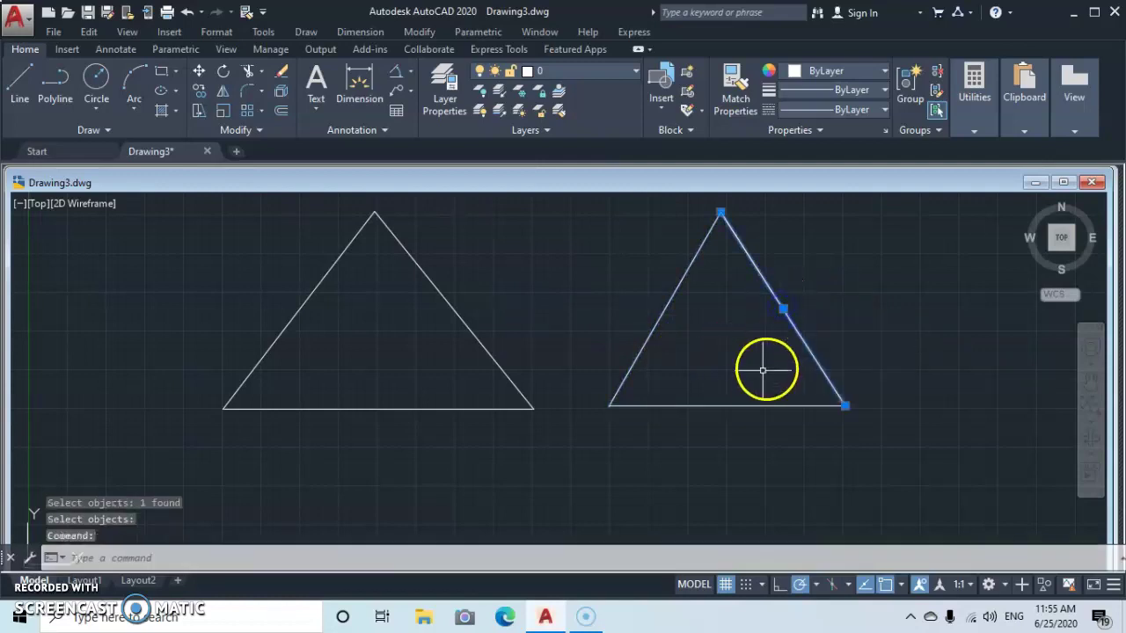
left_click(651, 327)
left_click(709, 408)
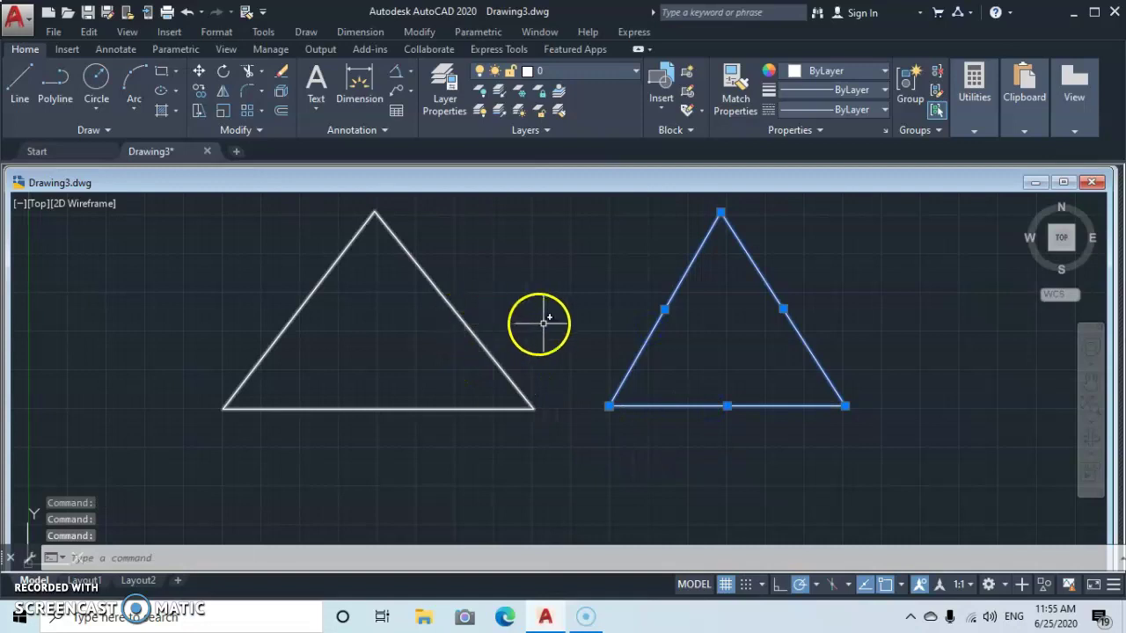
left_click(467, 323)
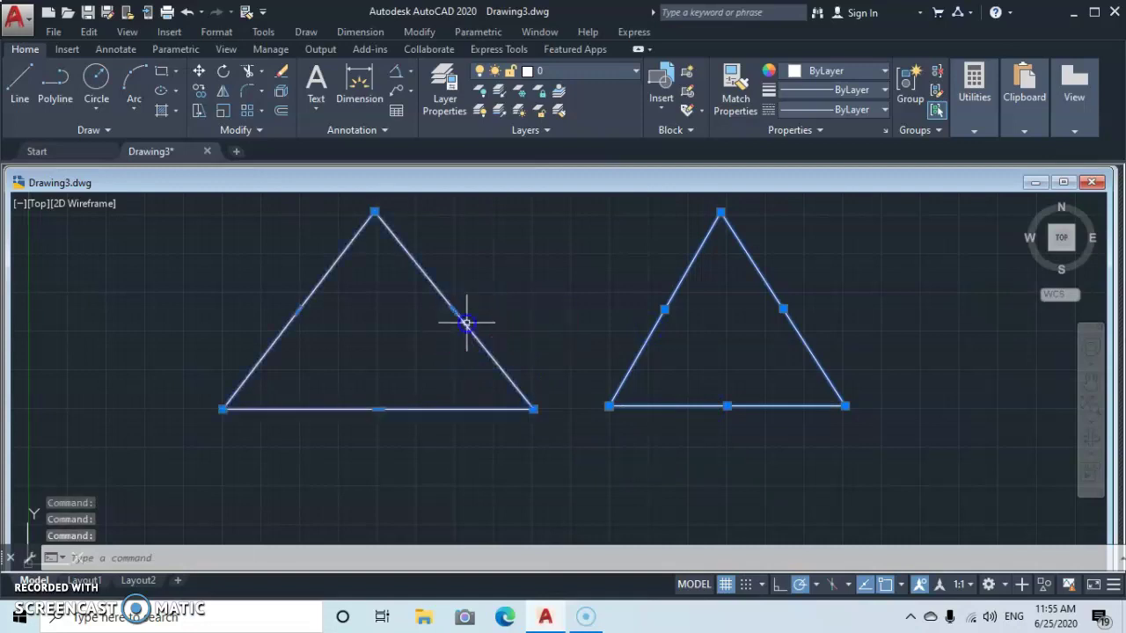
key("Escape")
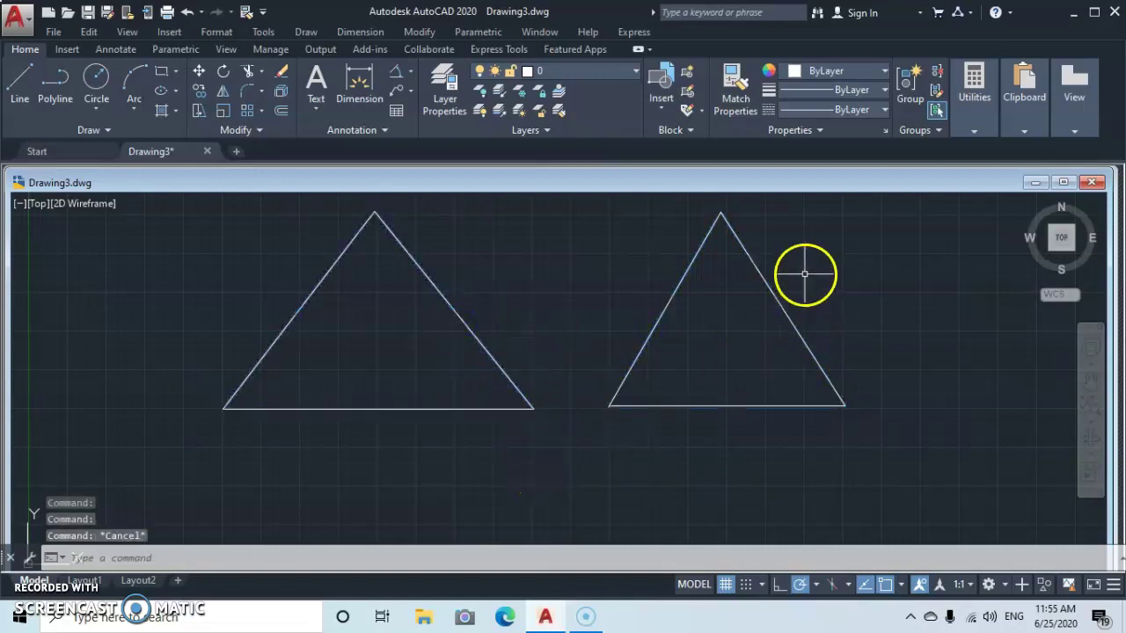
Select both triangles with a crossing window and erase them from the drawing
left_click(238, 216)
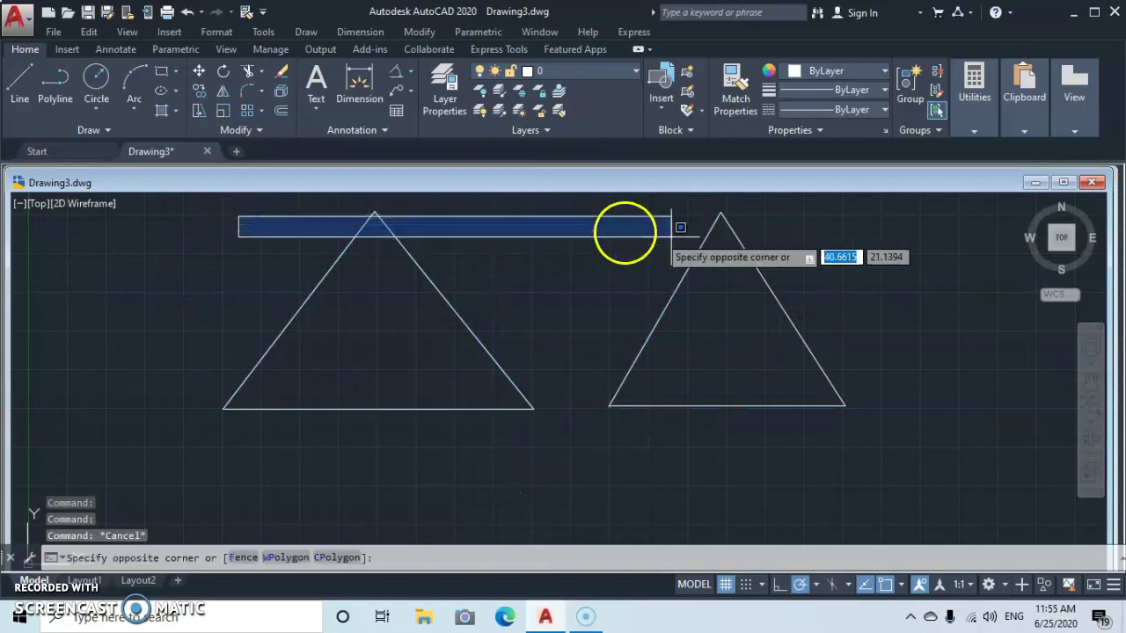
key("Escape")
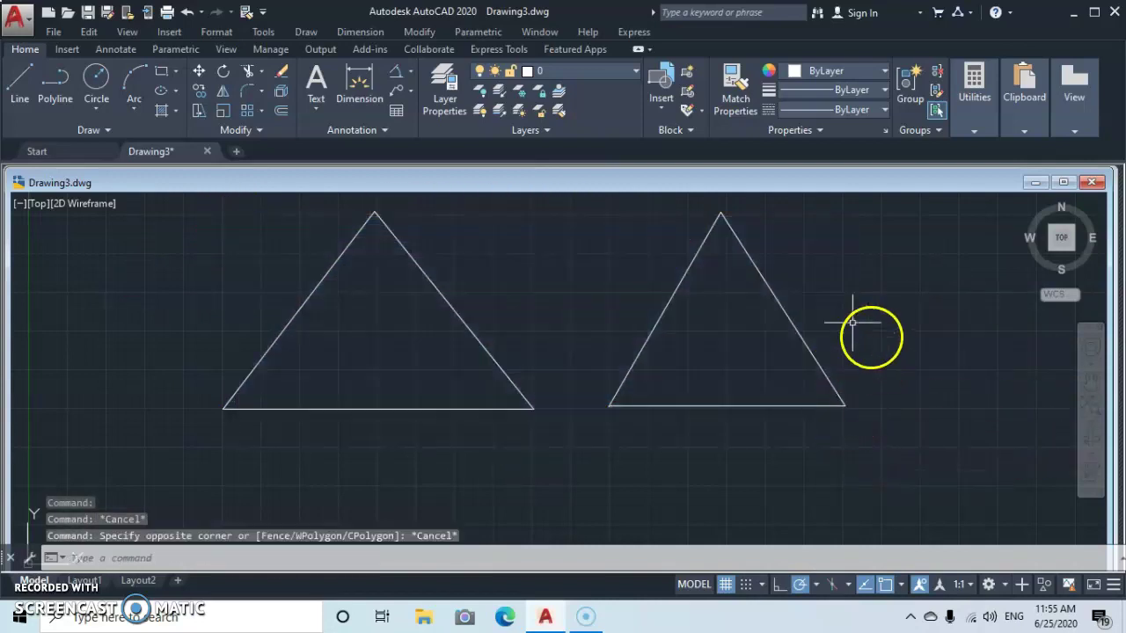
left_click(280, 440)
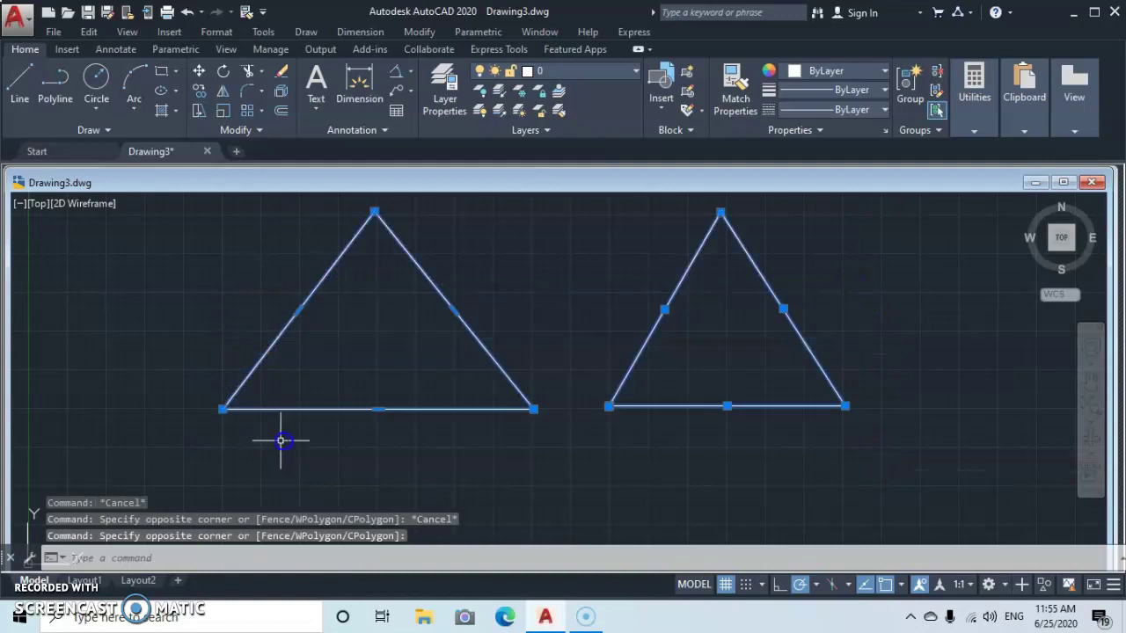
right_click(105, 410)
left_click(180, 140)
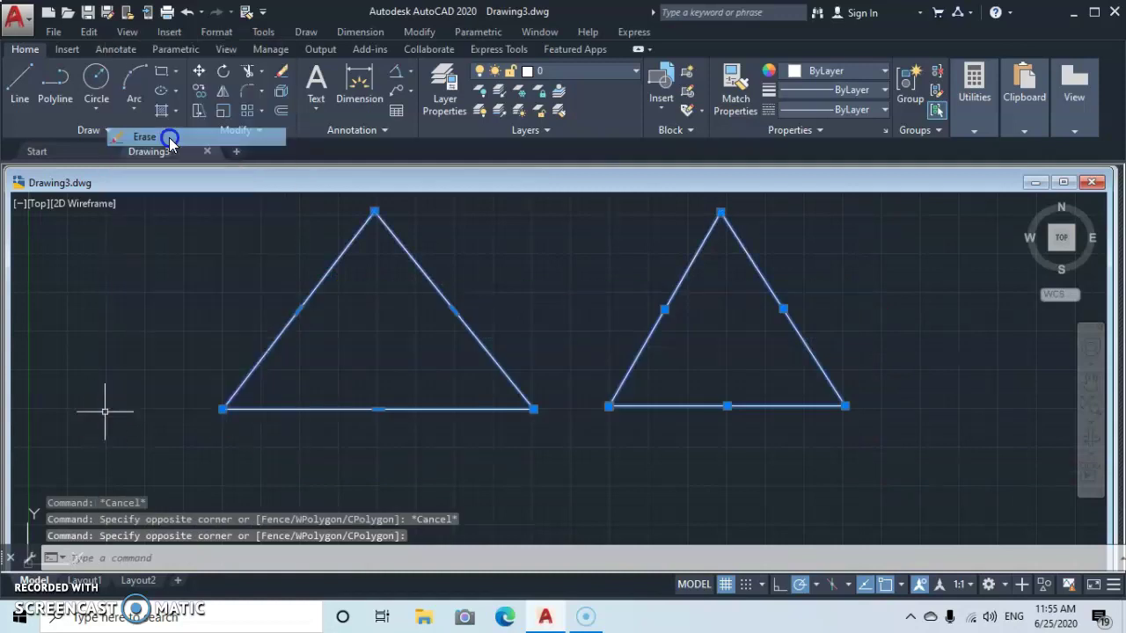
Start a polyline in the lower-left part of the drawing with a thin horizontal segment running rightward
left_click(53, 98)
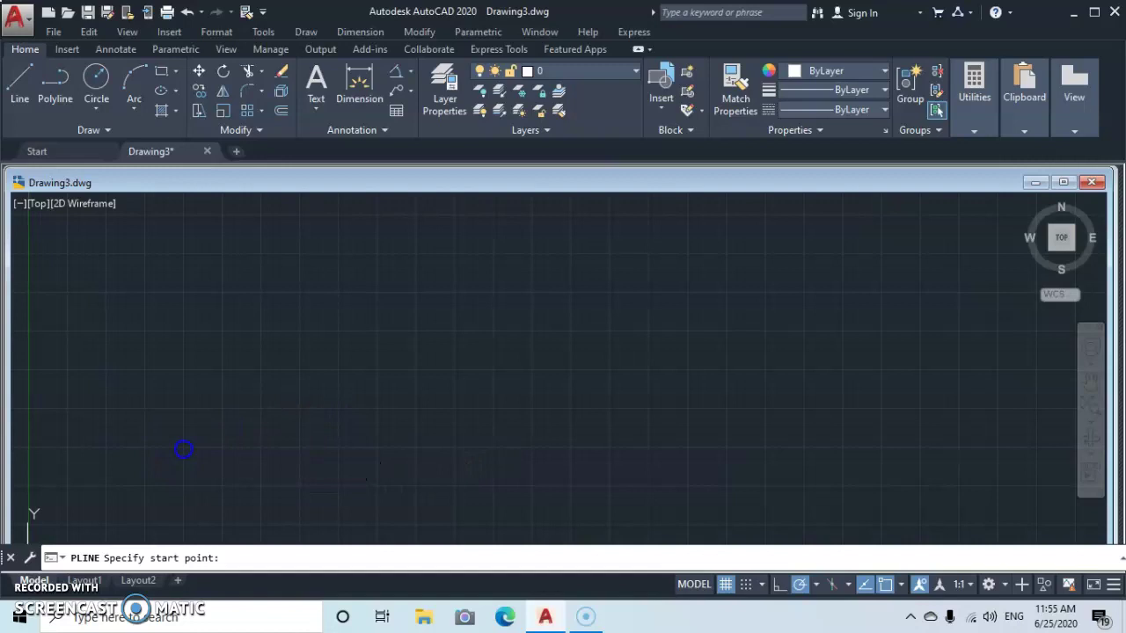
left_click(183, 448)
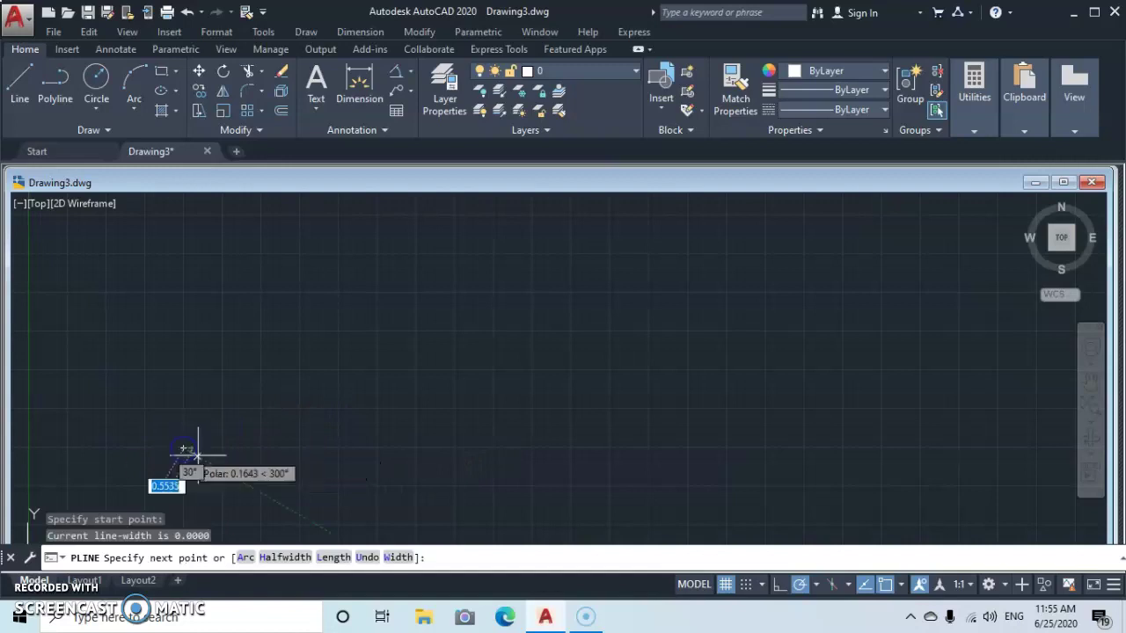
left_click(339, 447)
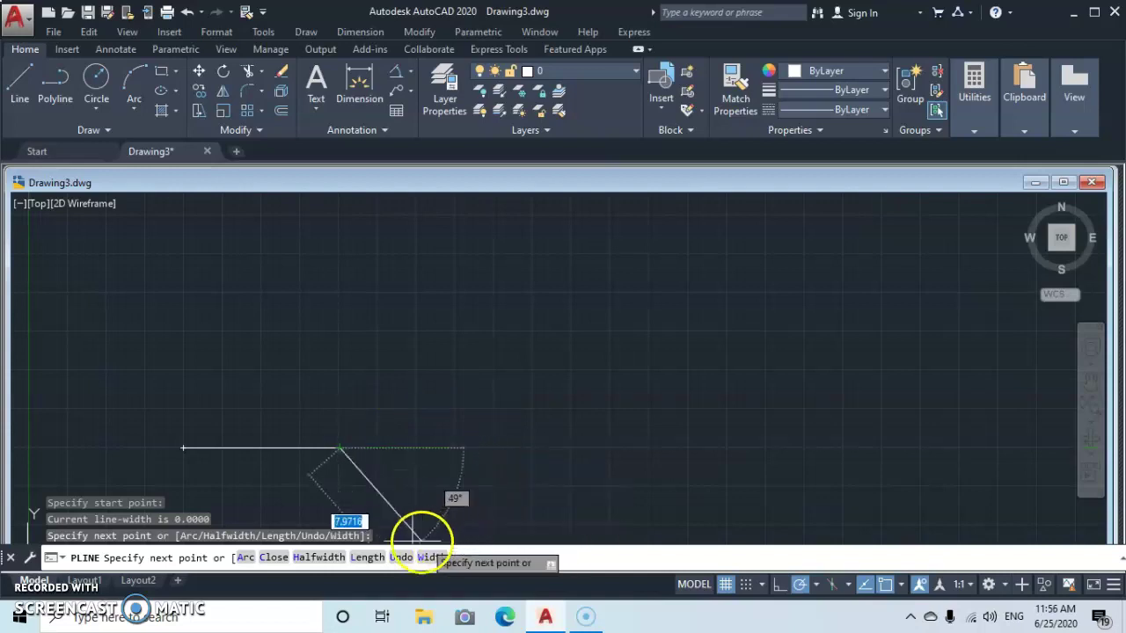
Continue the polyline horizontally with a thicker segment whose starting and ending half-widths are both 0.1
left_click(317, 557)
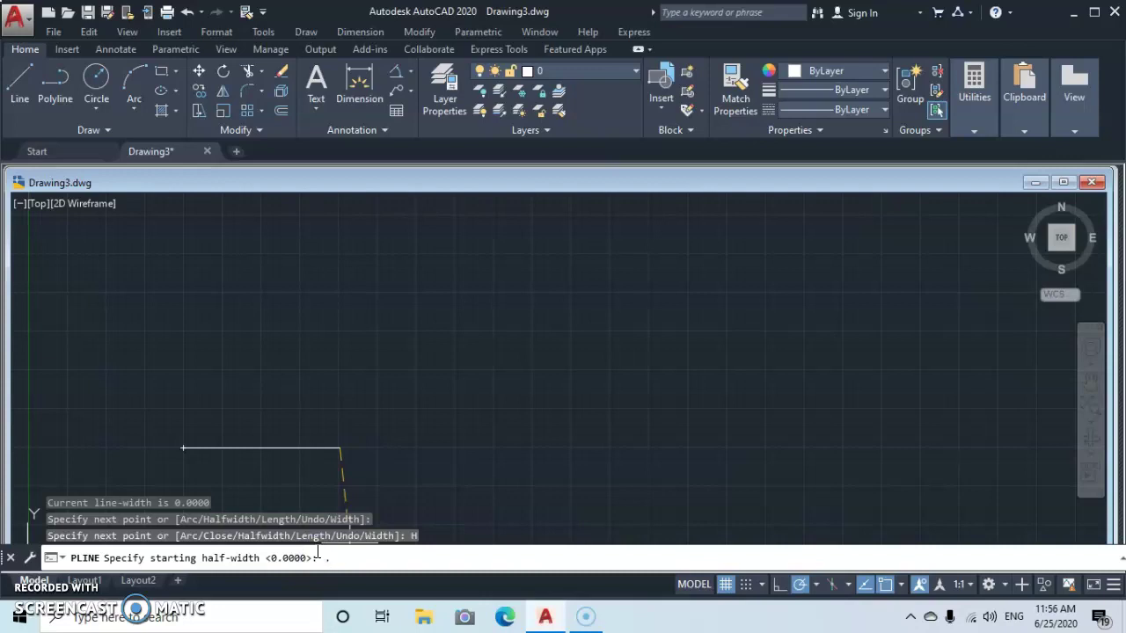
key("Return")
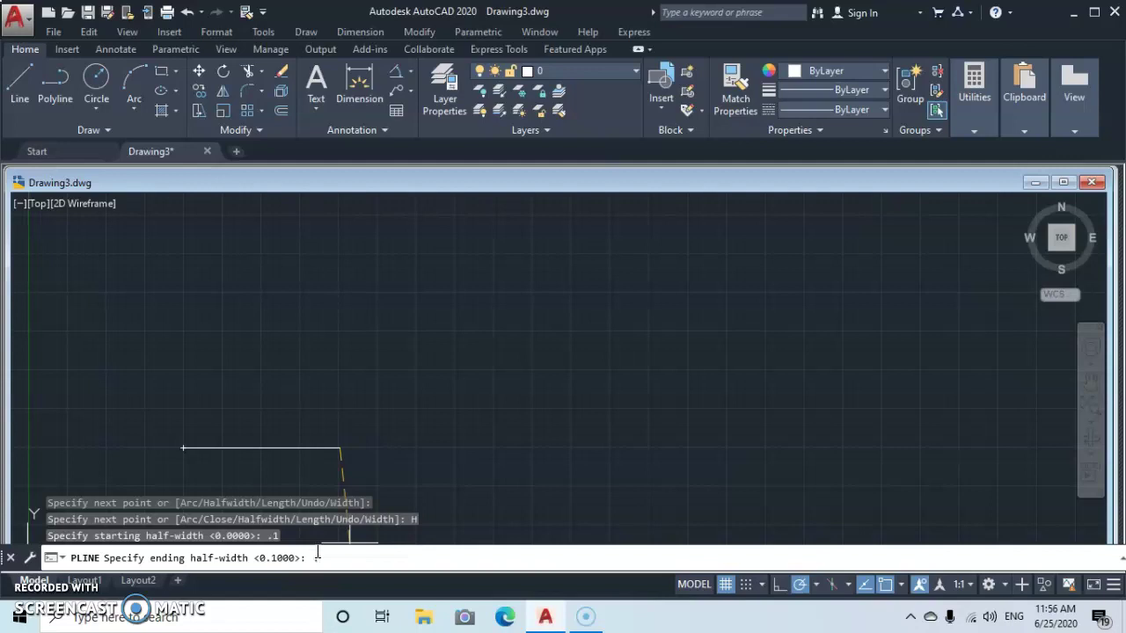
key("Return")
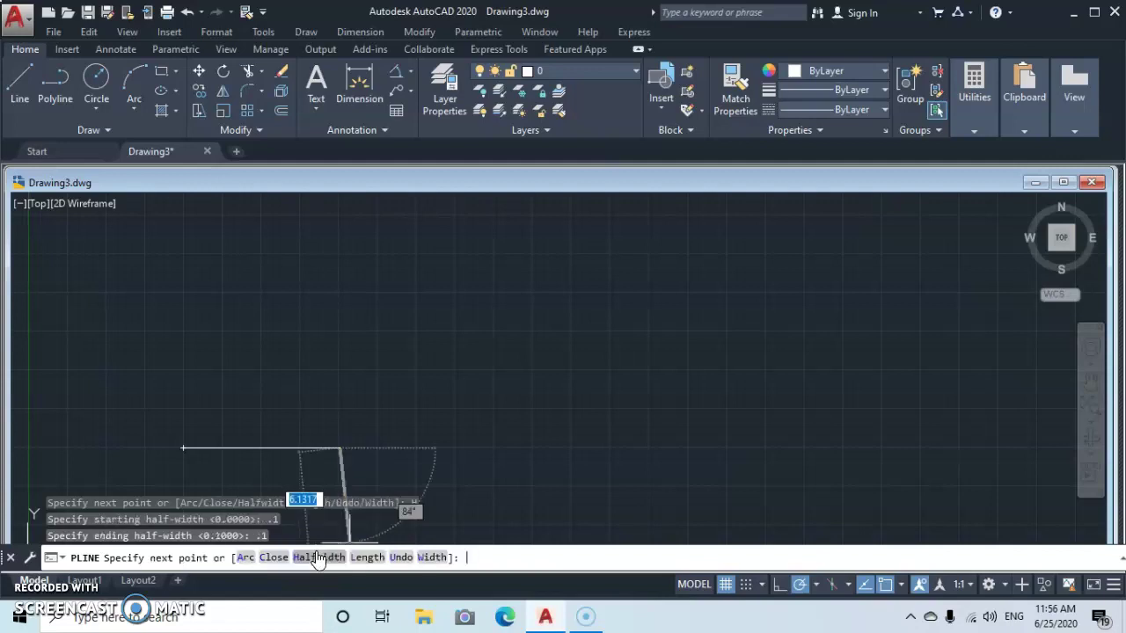
left_click(532, 448)
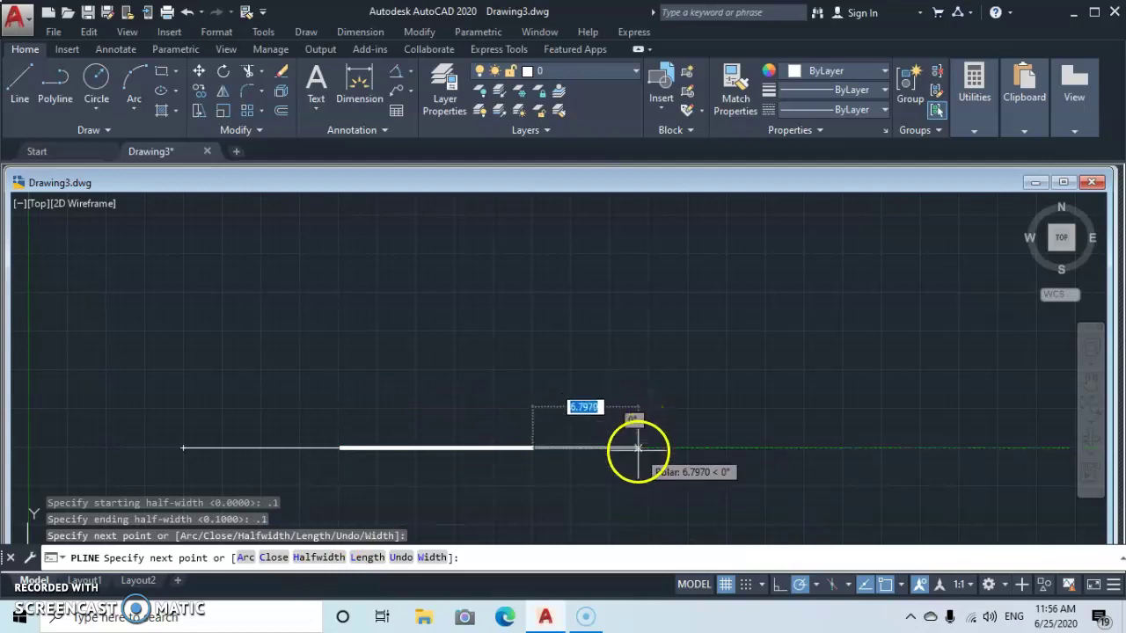
Add another horizontal segment to the polyline with starting and ending half-widths of 0.2
left_click(332, 563)
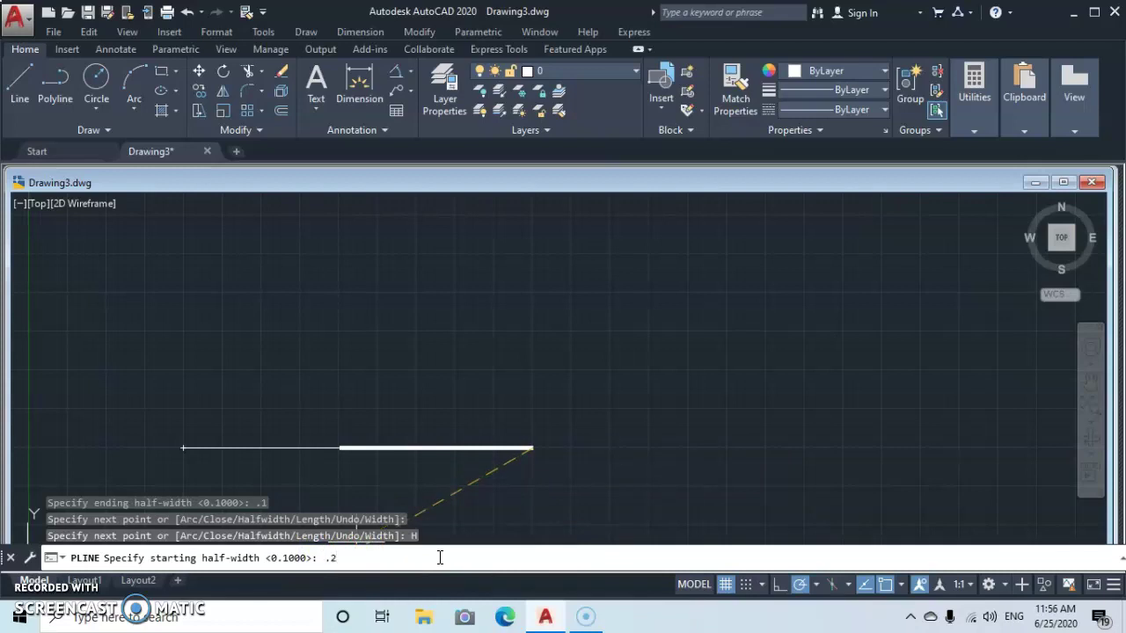
key("Return")
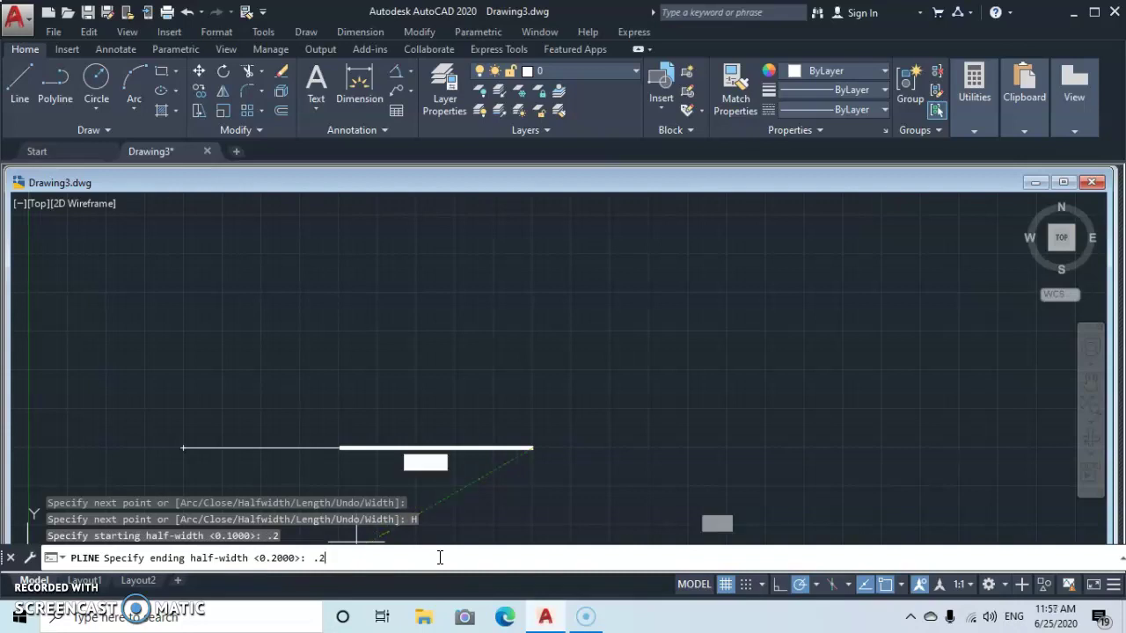
key("Return")
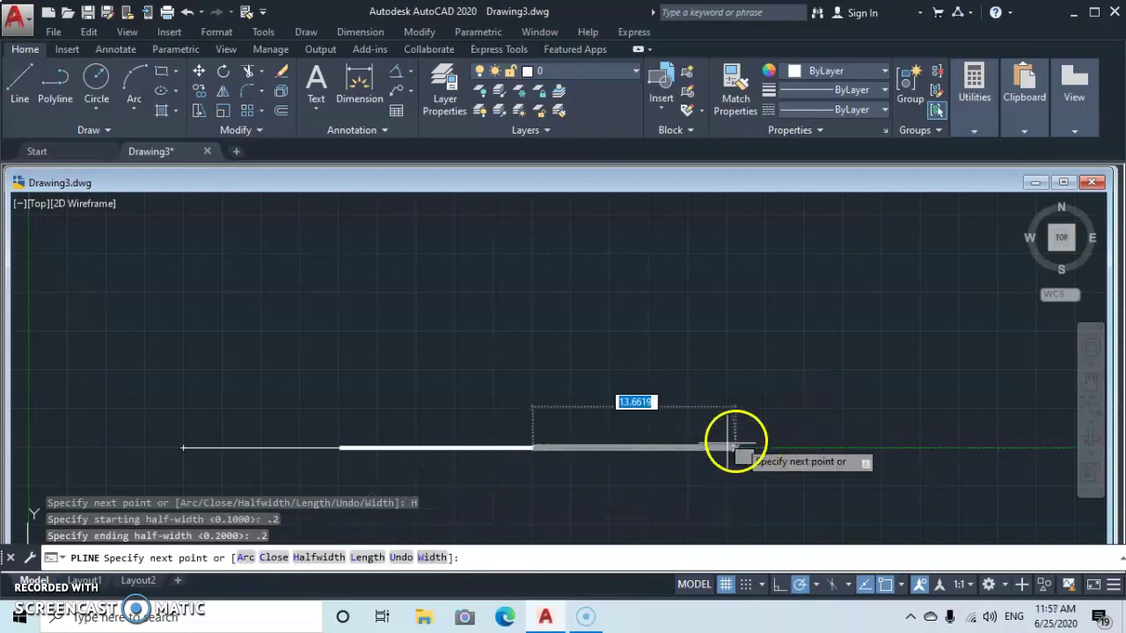
left_click(689, 449)
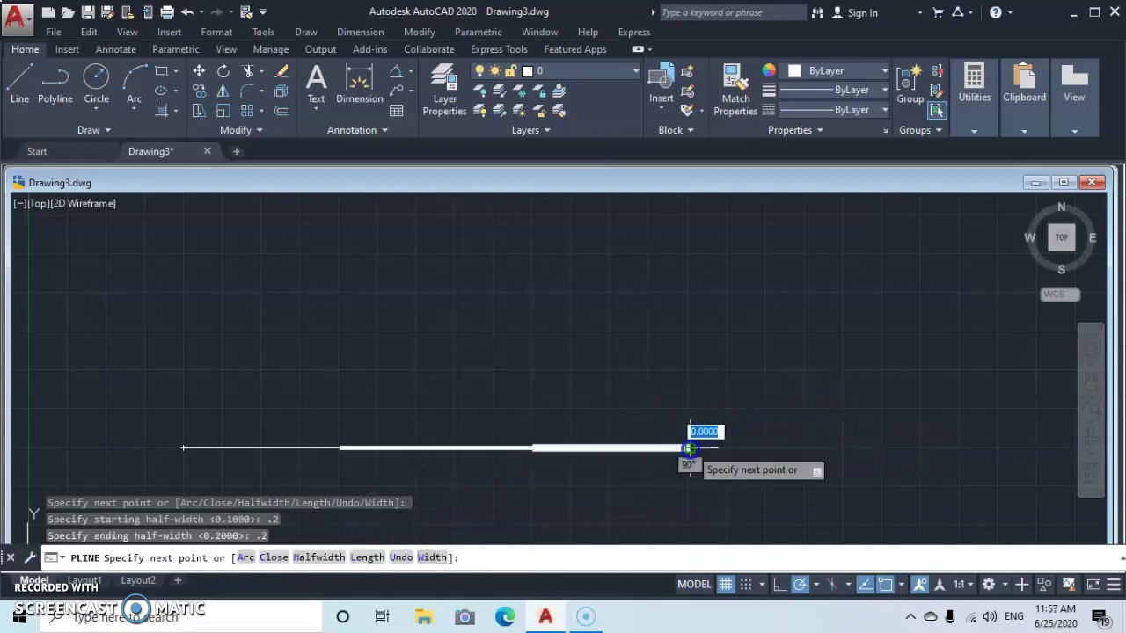
left_click(760, 448)
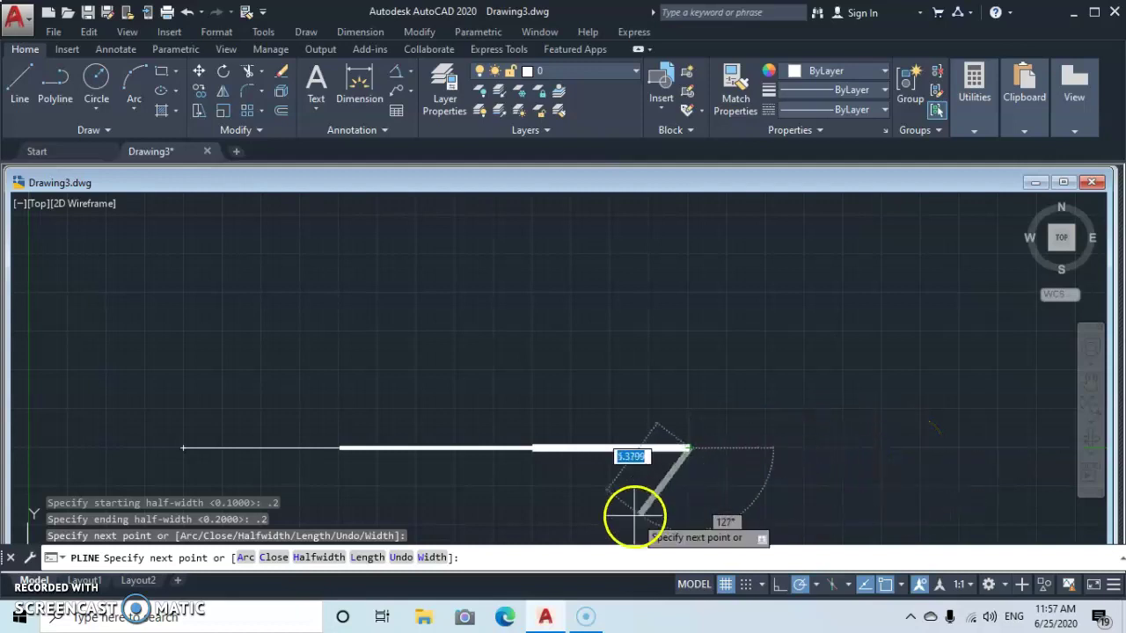
Extend the polyline horizontally with a tapered segment, using starting half-width 0.2 and ending half-width 0.5
left_click(311, 558)
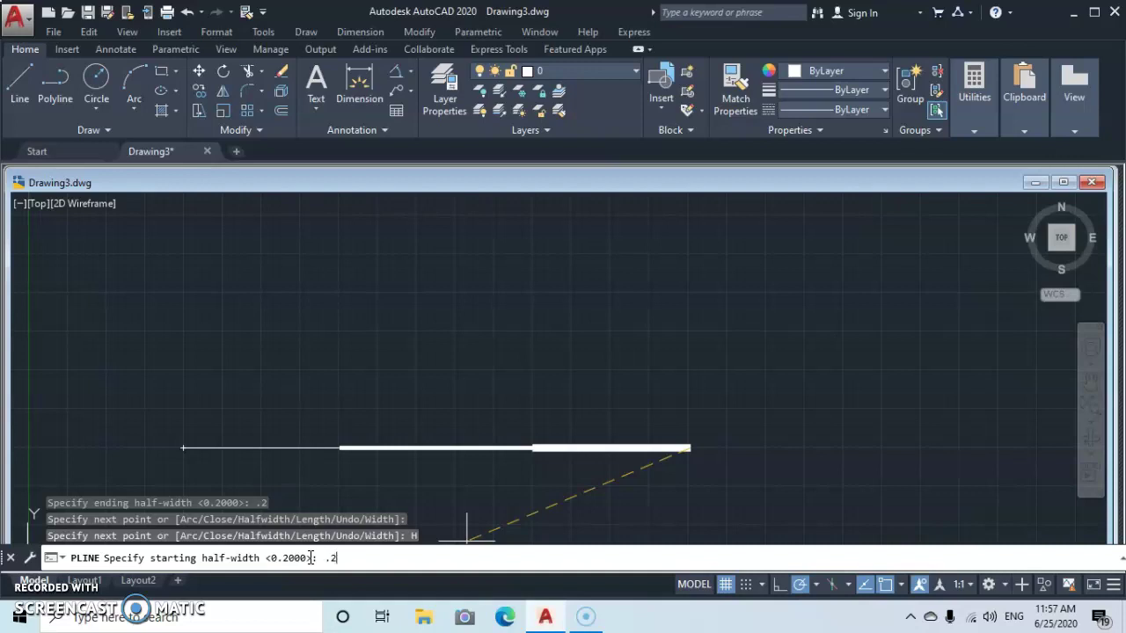
key("Return")
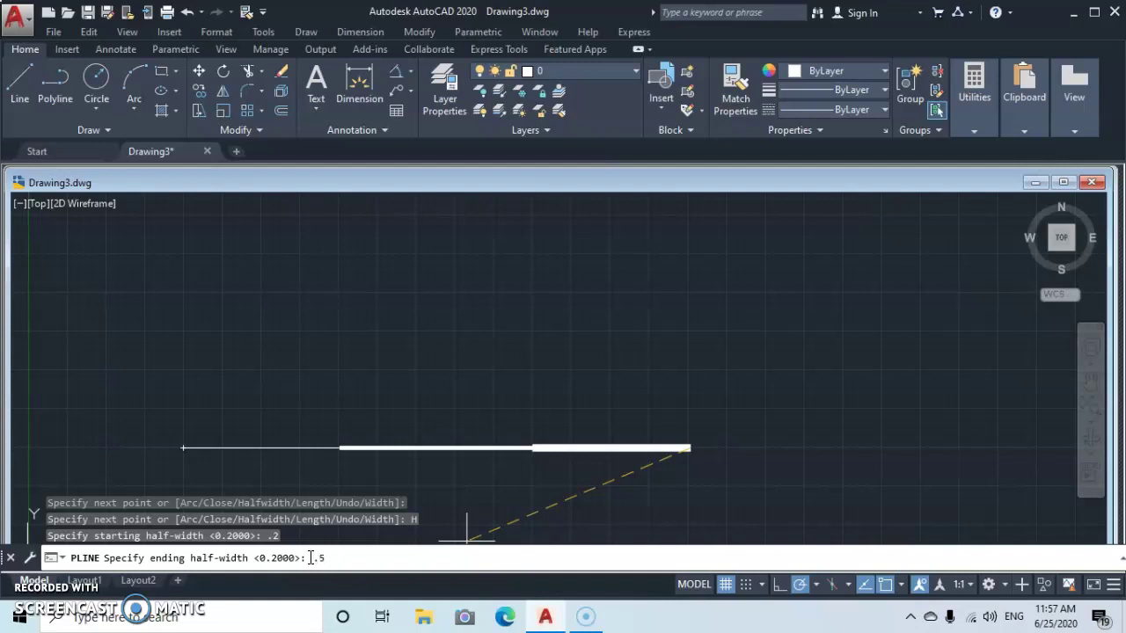
key("Return")
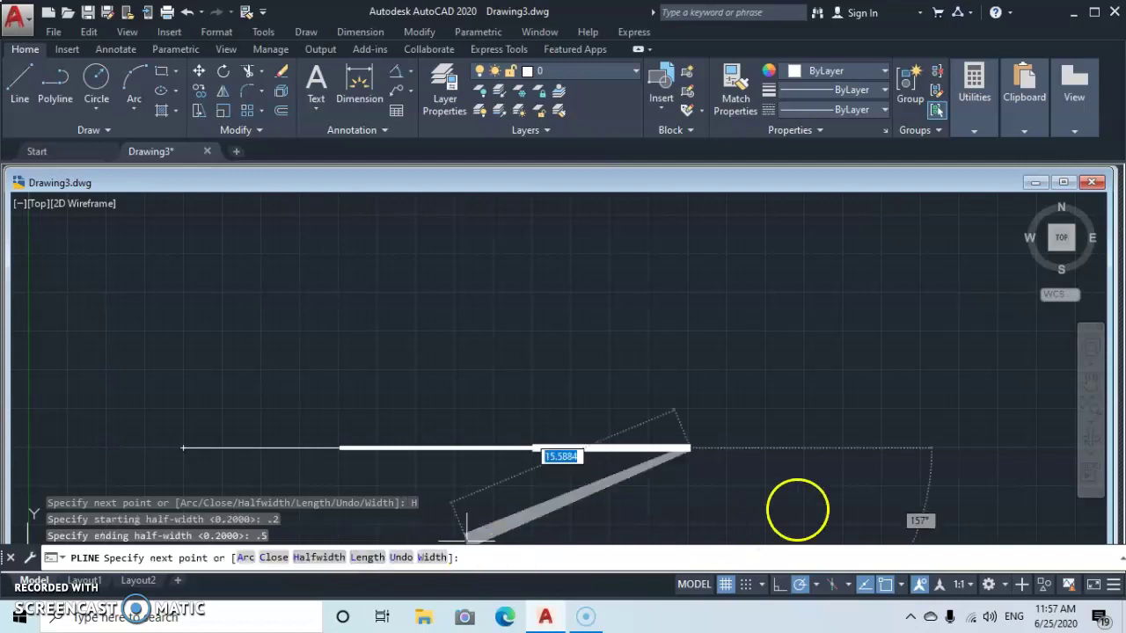
left_click(998, 447)
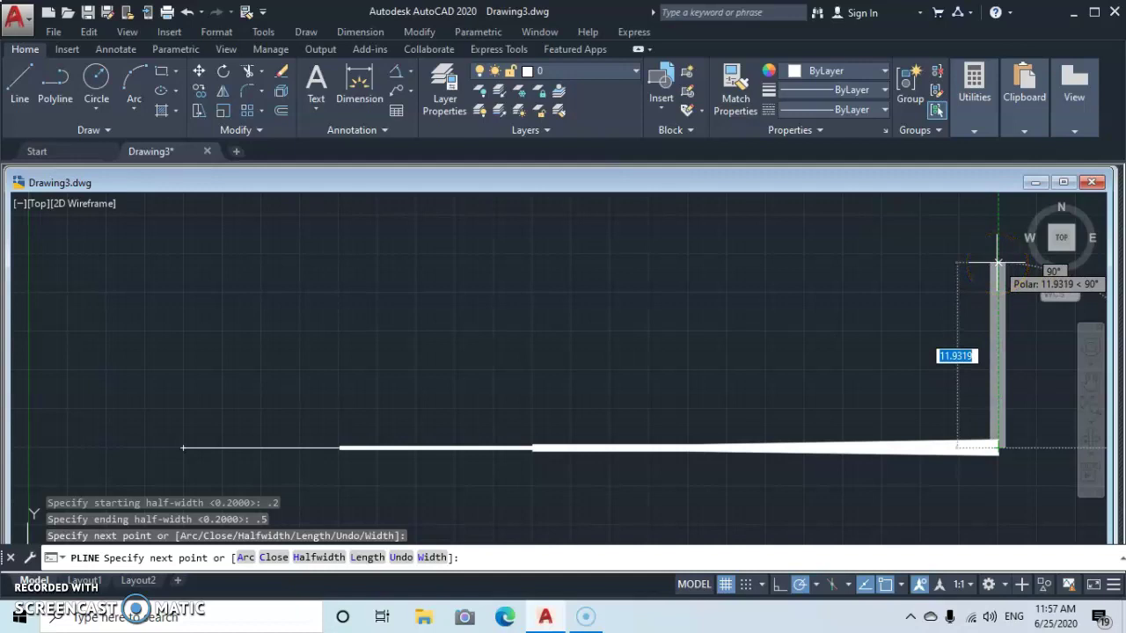
Add a vertical segment going up from the polyline's end, with starting half-width 0 and ending half-width 0.5
scroll(997, 256, "down", 3)
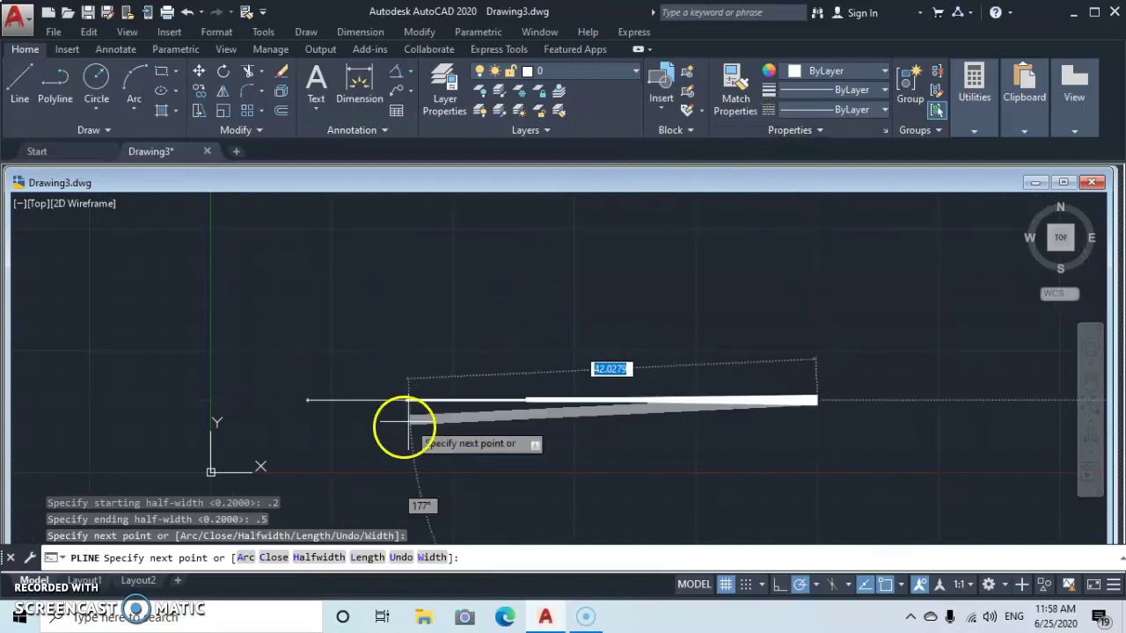
left_click(332, 556)
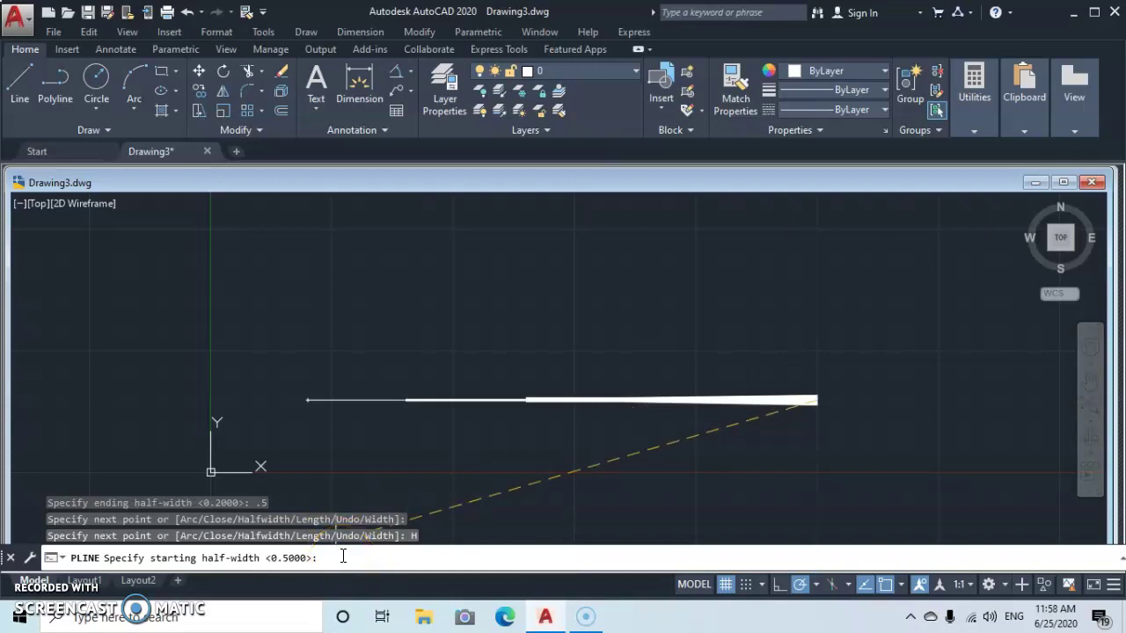
type("0")
key("Return")
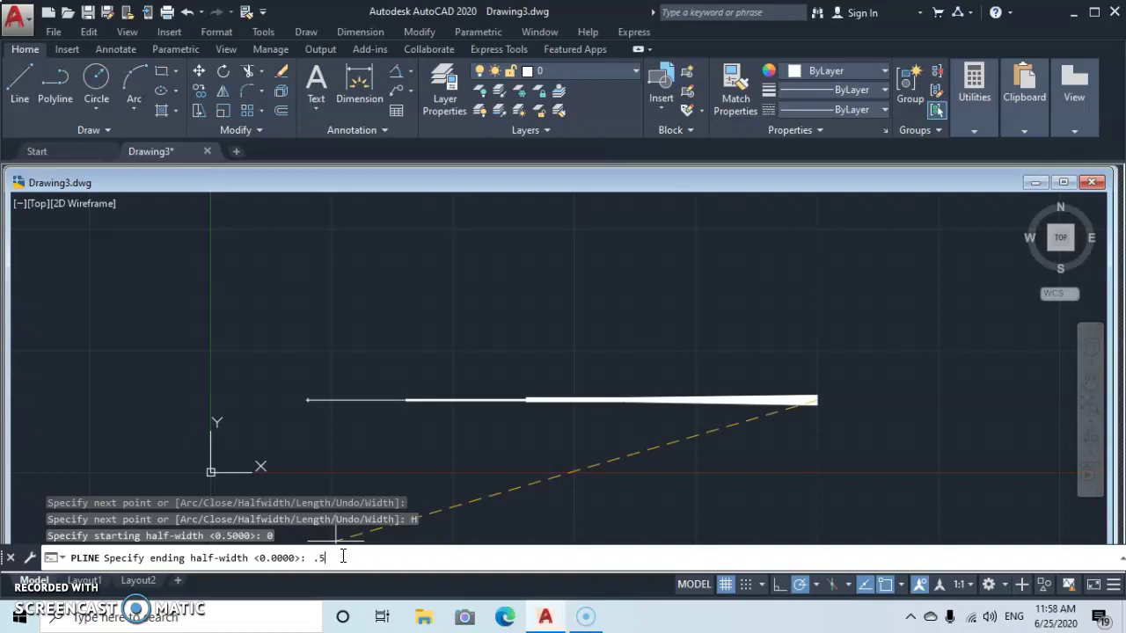
type(".5")
key("Return")
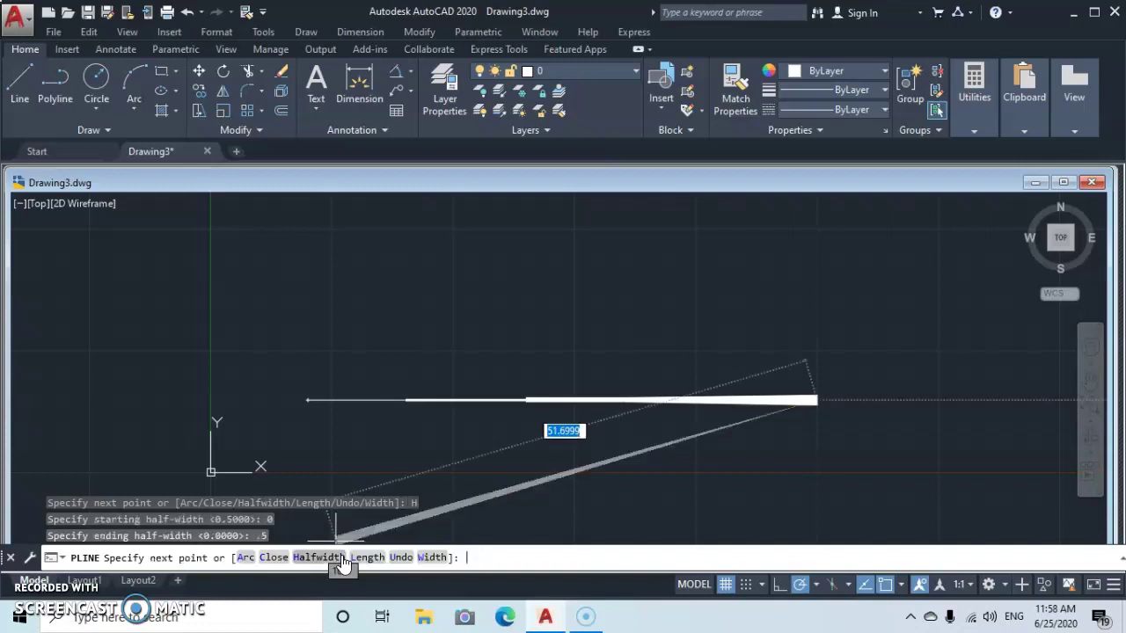
left_click(809, 238)
middle_click_drag(810, 239, 794, 374)
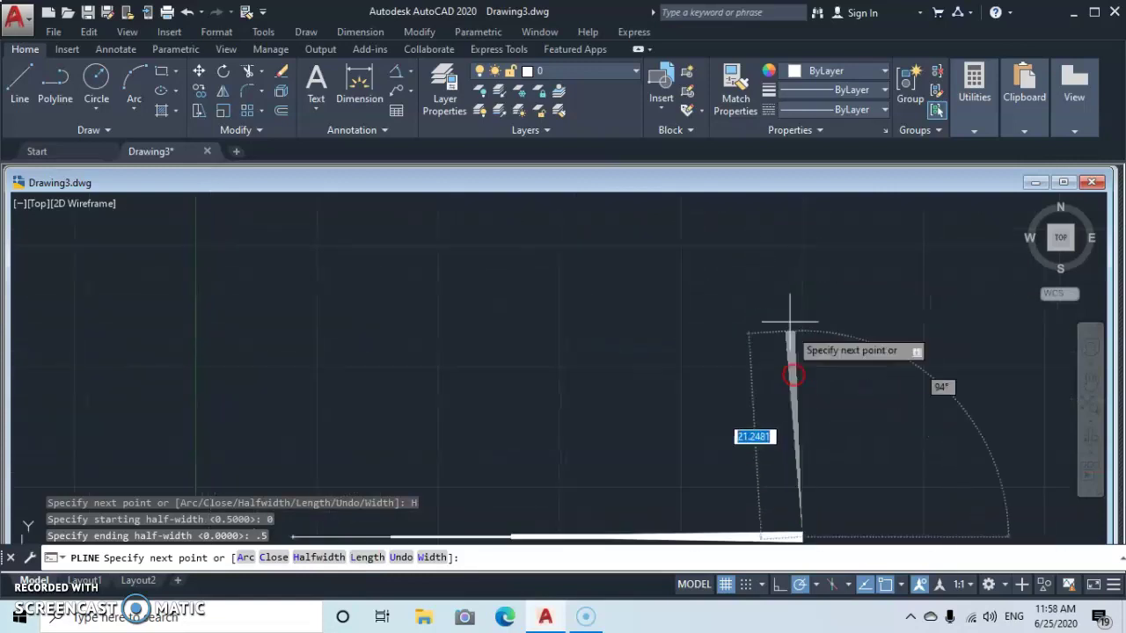
mouse_move(802, 303)
middle_mouse_down()
mouse_move(795, 221)
mouse_move(795, 236)
middle_mouse_up()
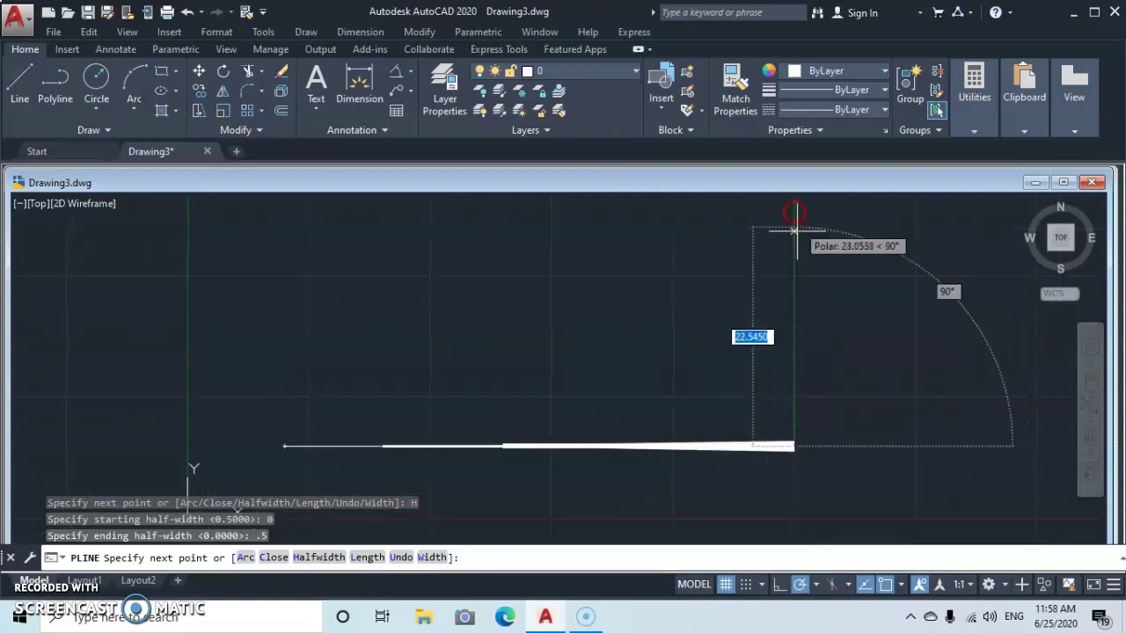
left_click(795, 236)
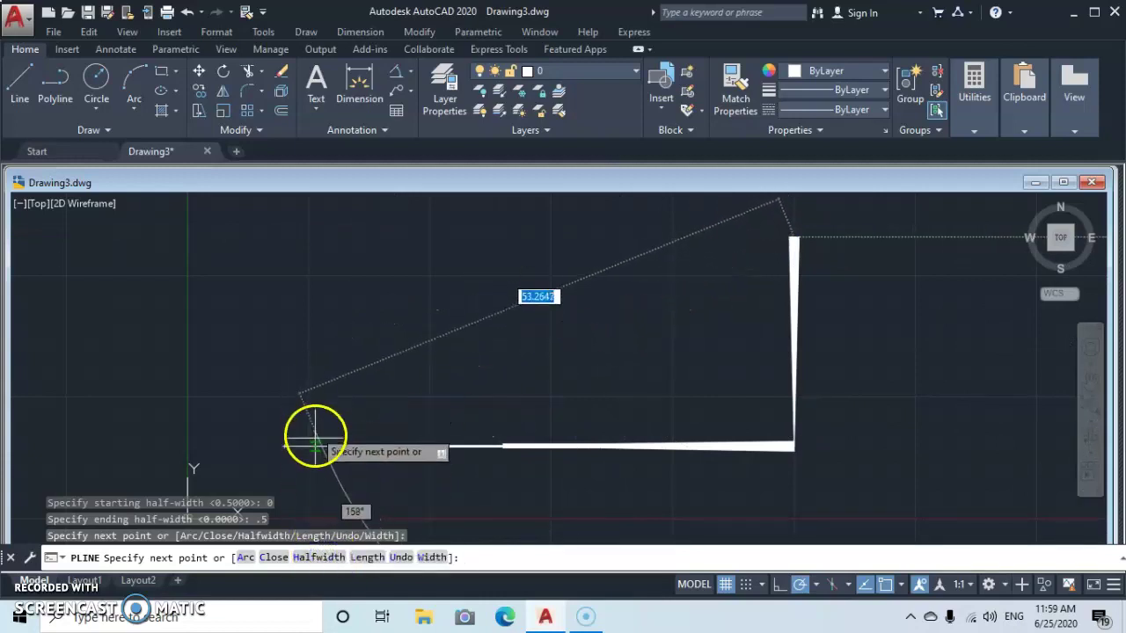
Add a horizontal segment running back leftward, tapering from half-width 0.5 to 0, and end the polyline
left_click(338, 551)
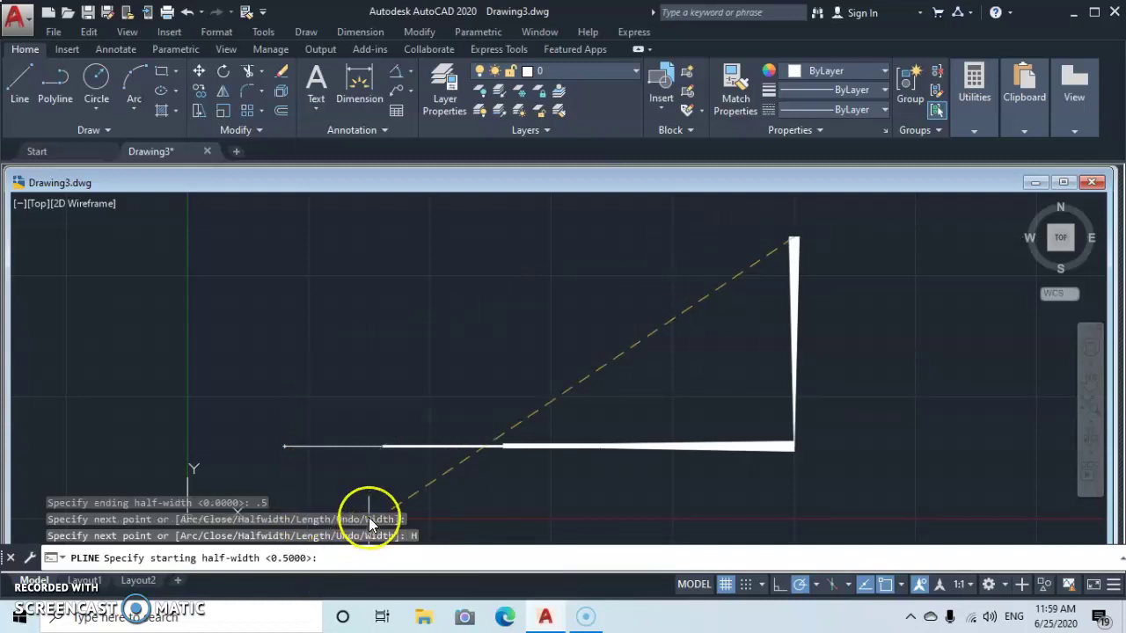
type(".5")
key("Return")
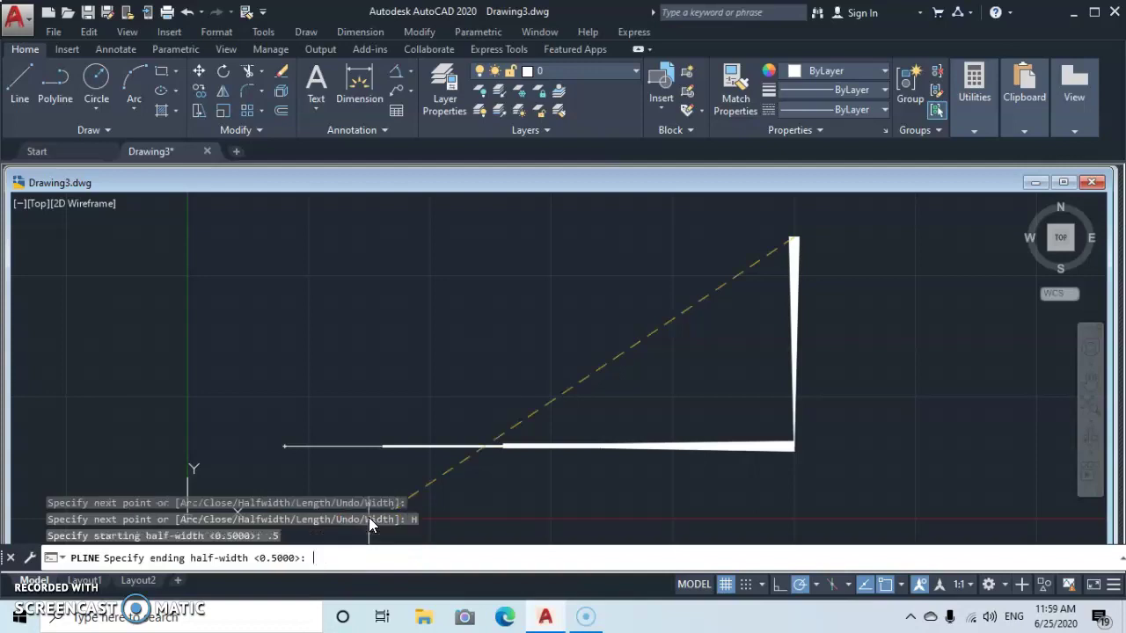
type("0")
key("Return")
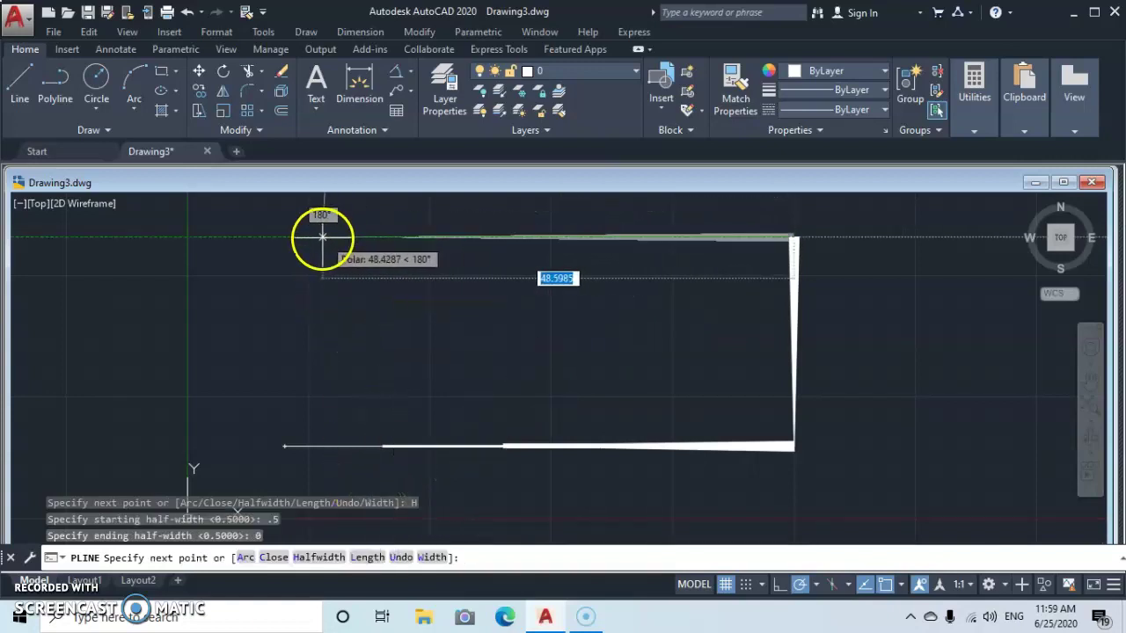
left_click(307, 238)
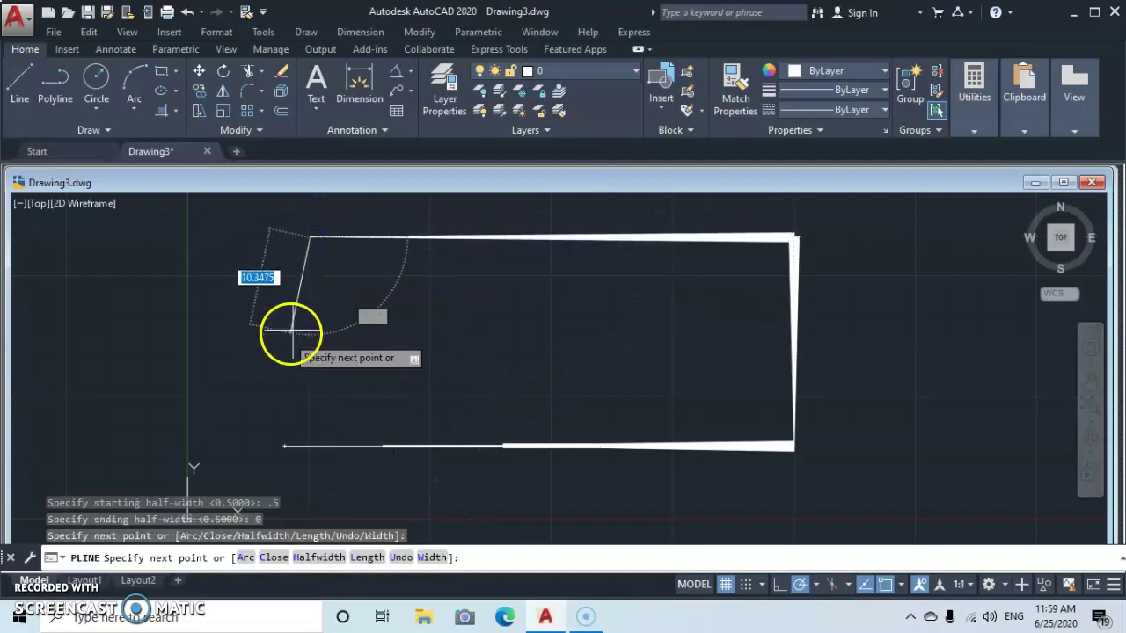
key("Escape")
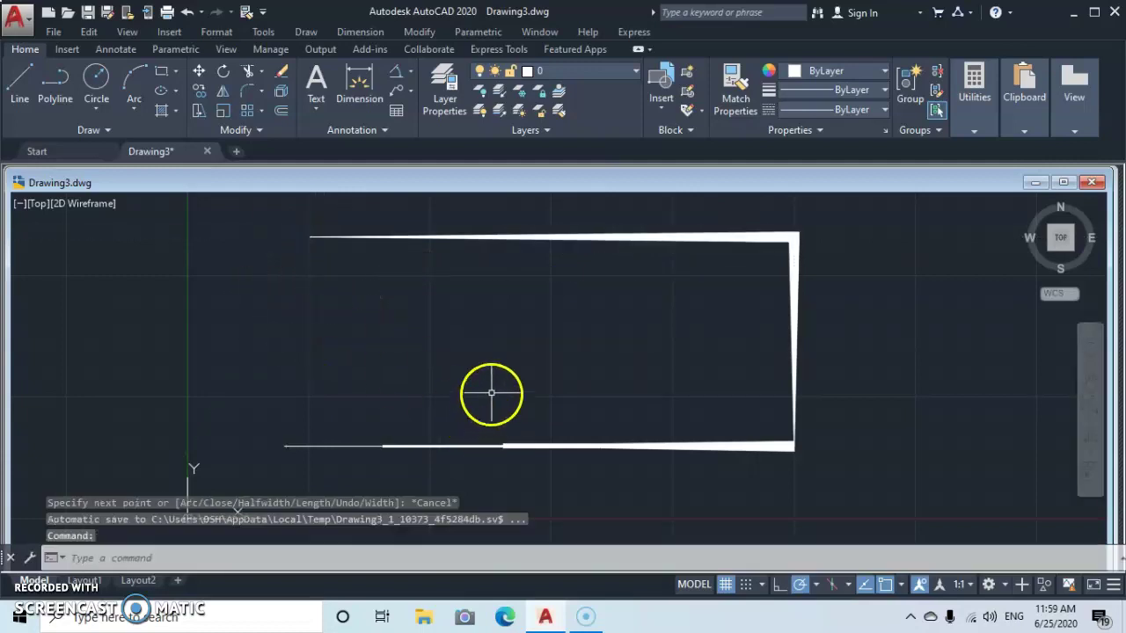
Draw a second polyline above the first with a horizontal line, two connected arcs and a line about 23.6 units long, and close it
middle_click_drag(520, 319, 467, 357)
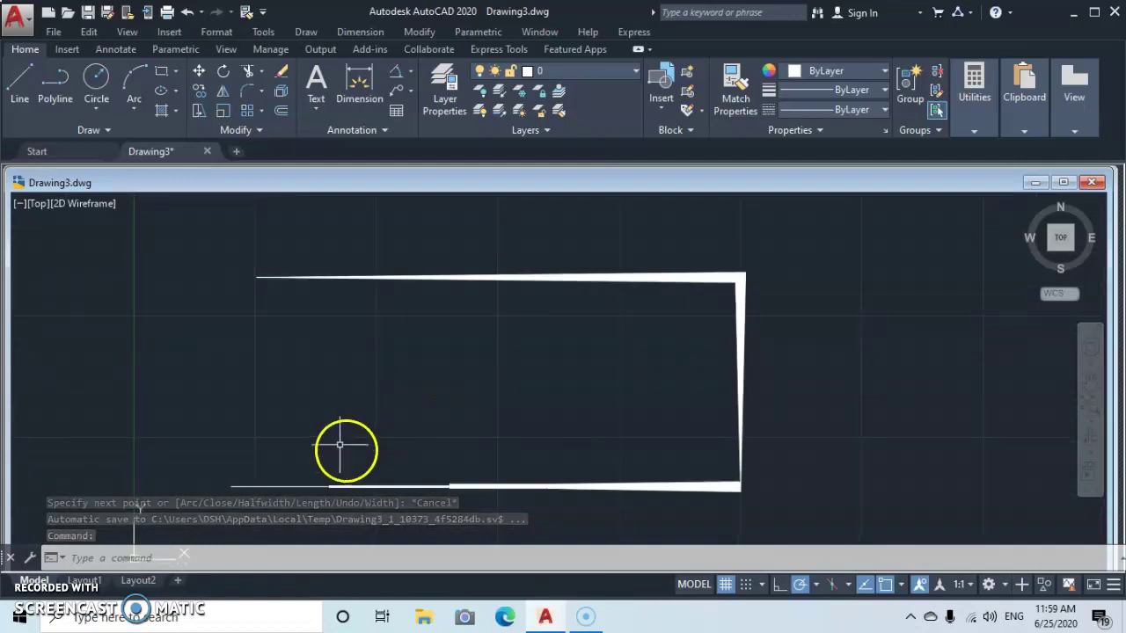
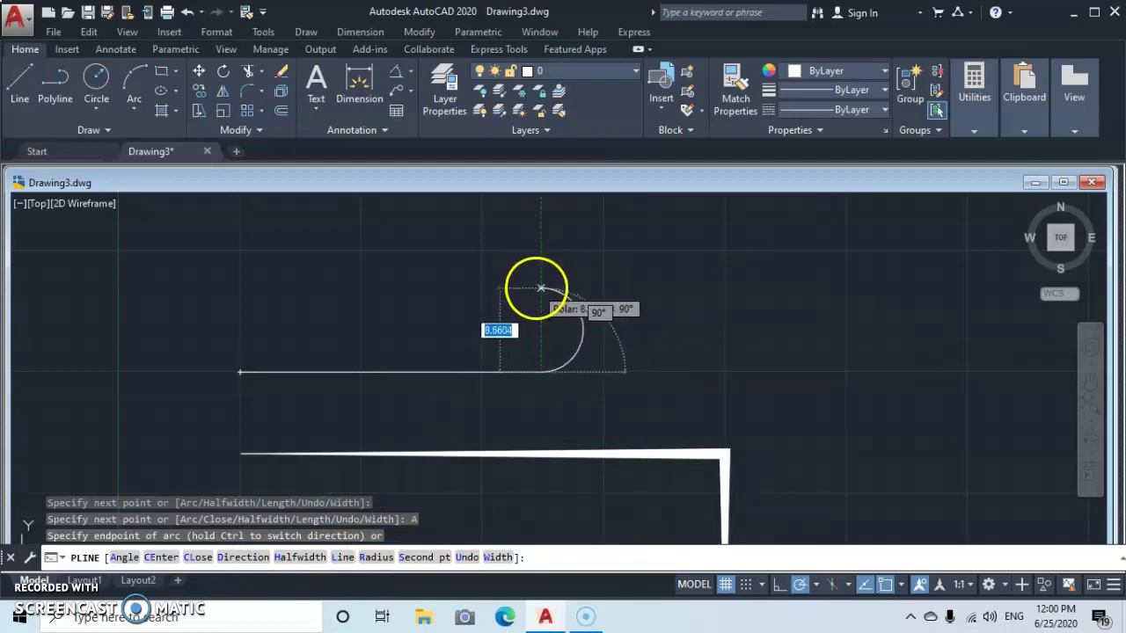
left_click(540, 287)
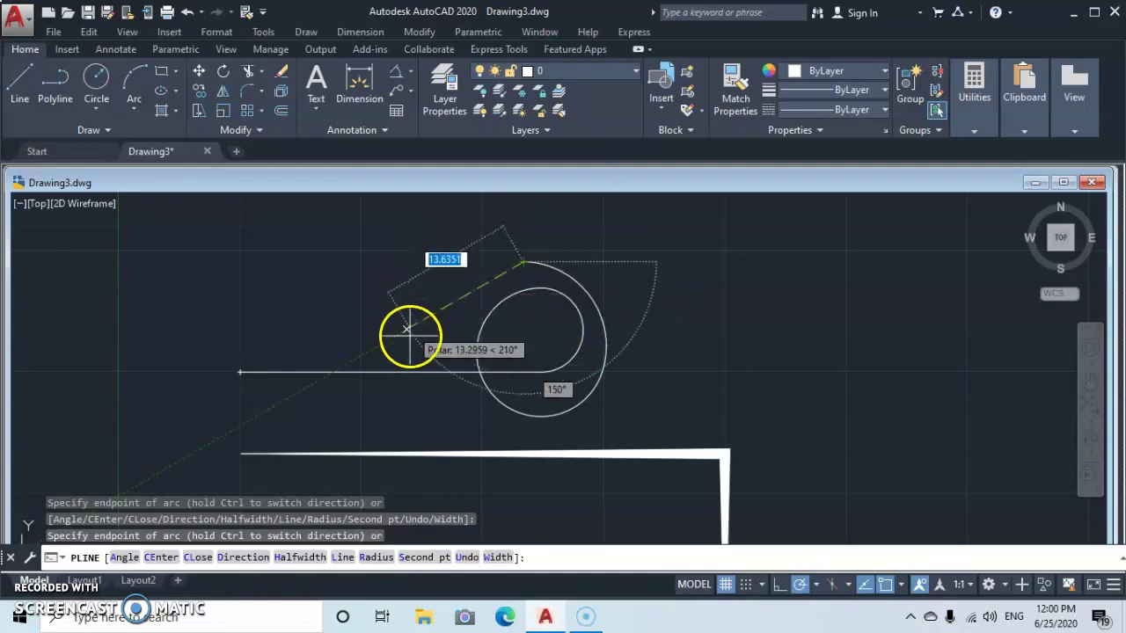
left_click(342, 558)
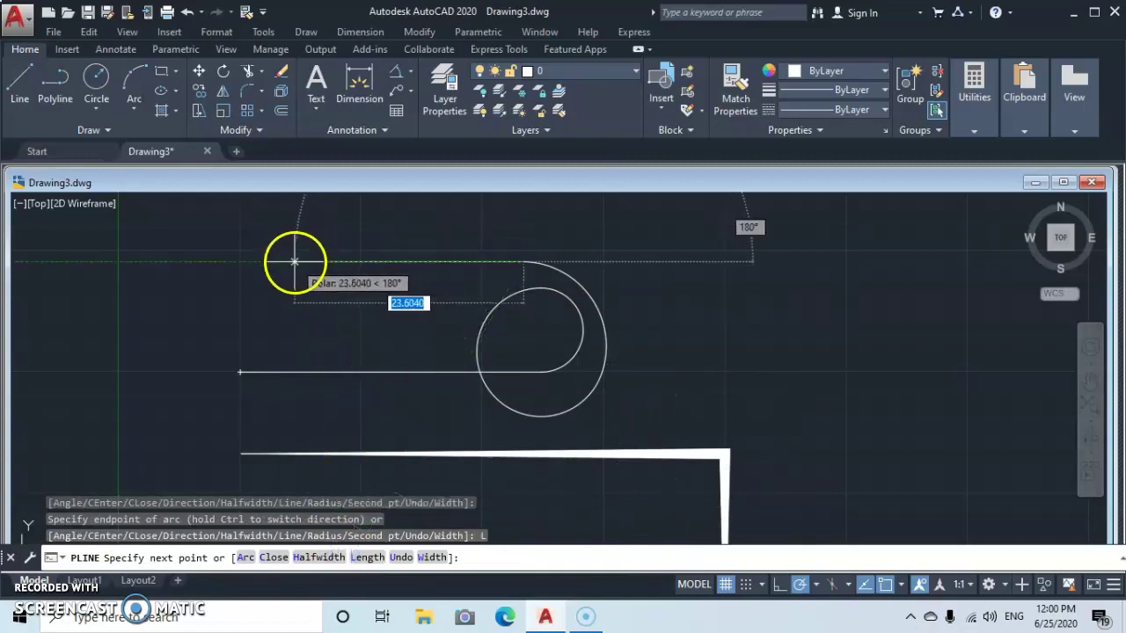
left_click(295, 261)
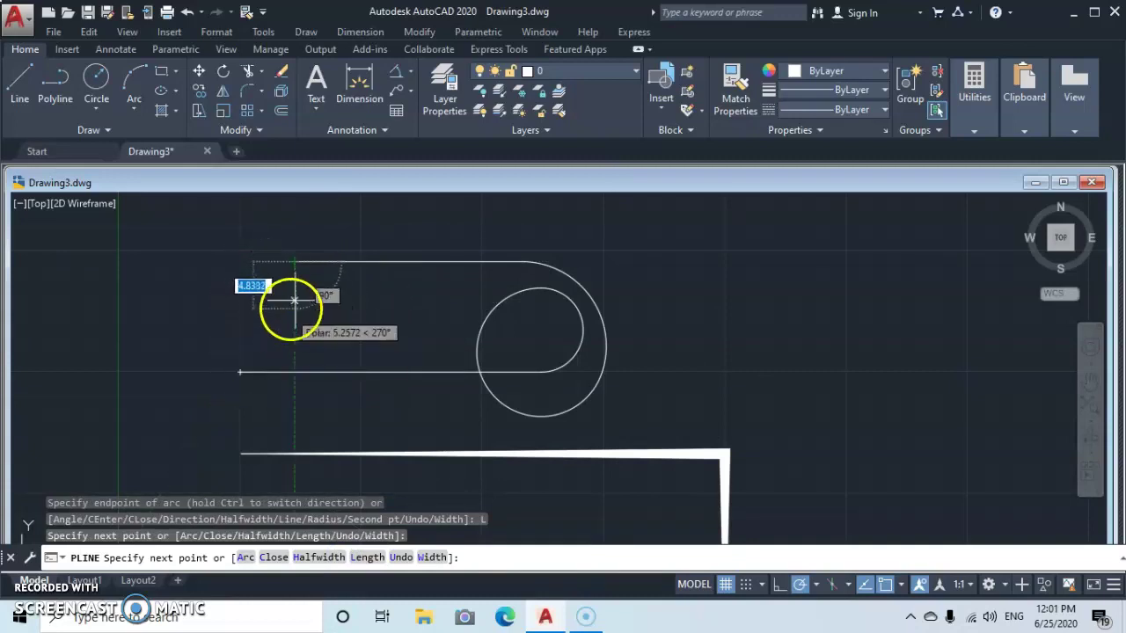
left_click(270, 557)
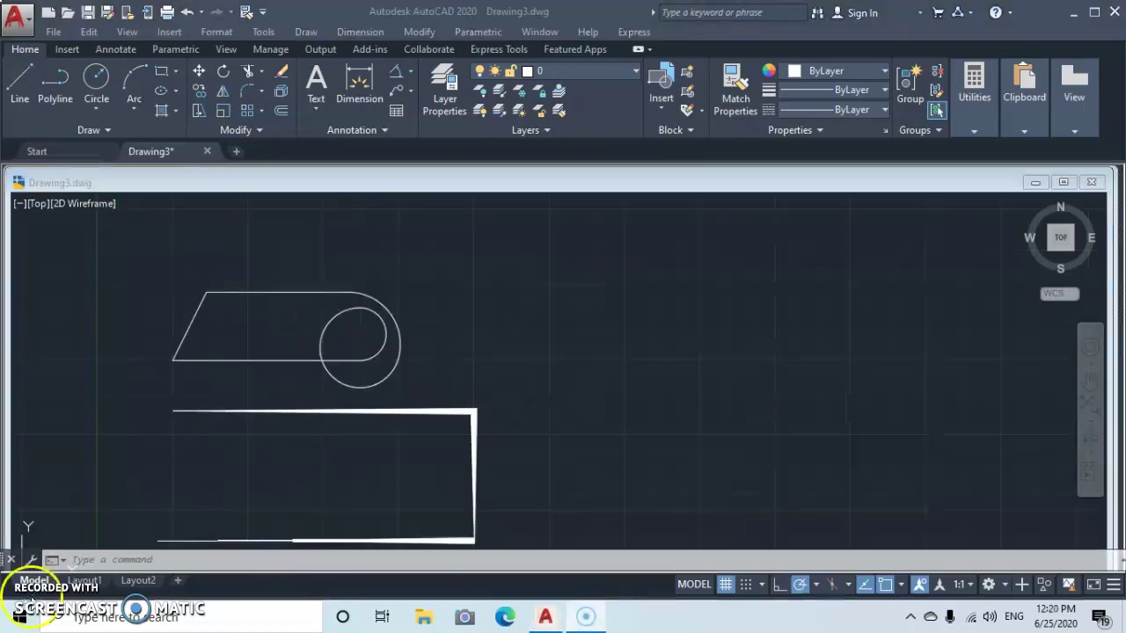
left_click(138, 295)
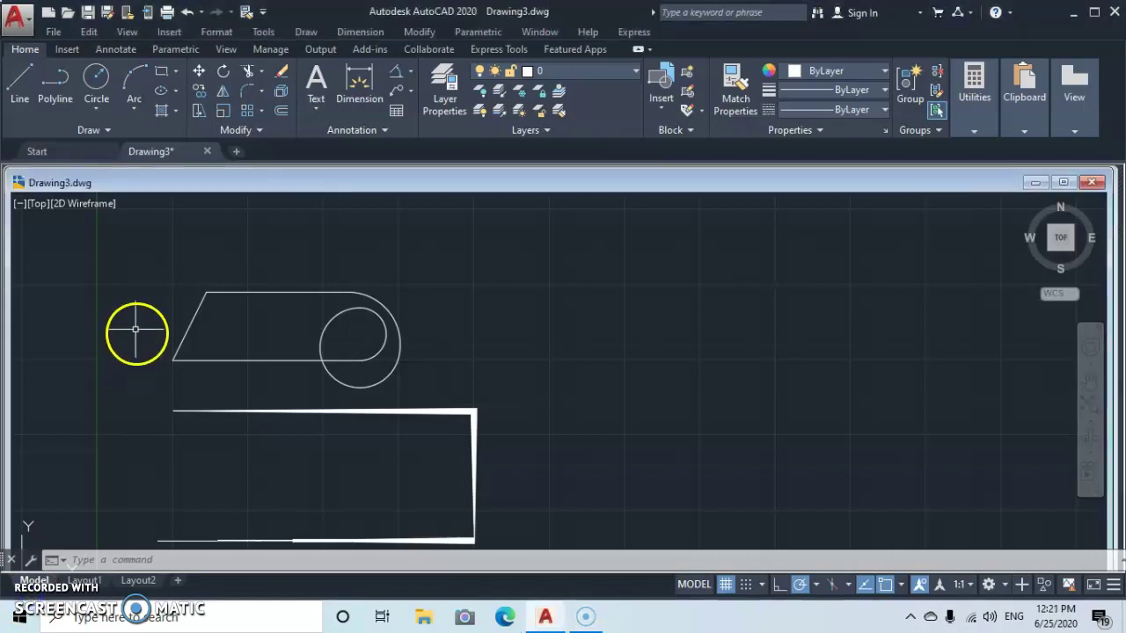
Try a polyline to the right of the existing shapes with starting half-width 0.1 and an ending half-width picked in the drawing
left_click(58, 98)
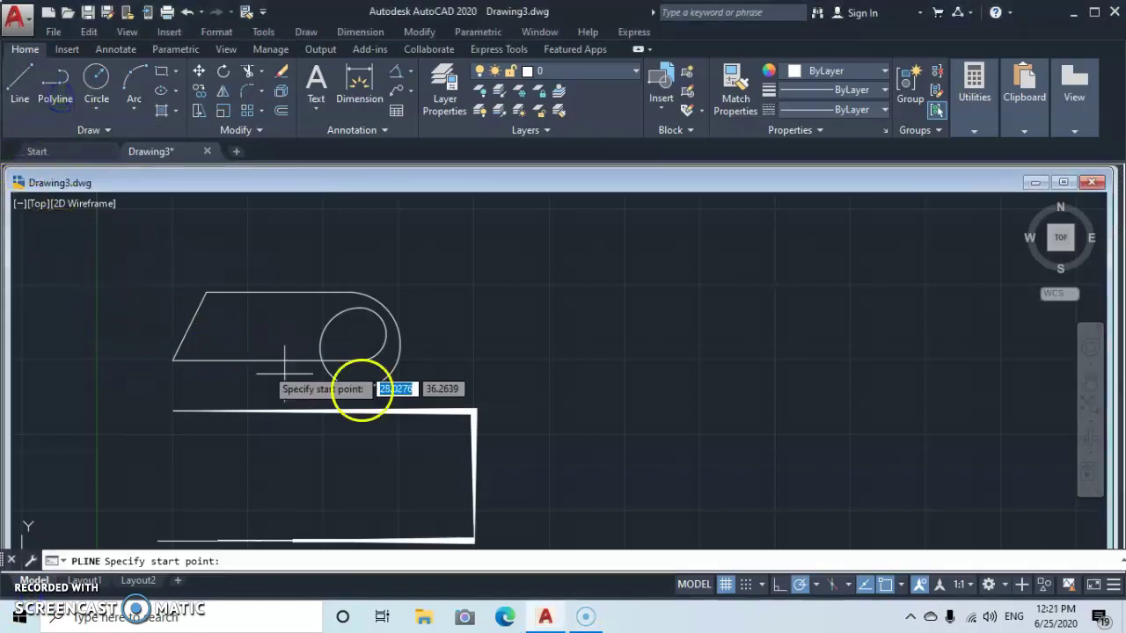
left_click(548, 359)
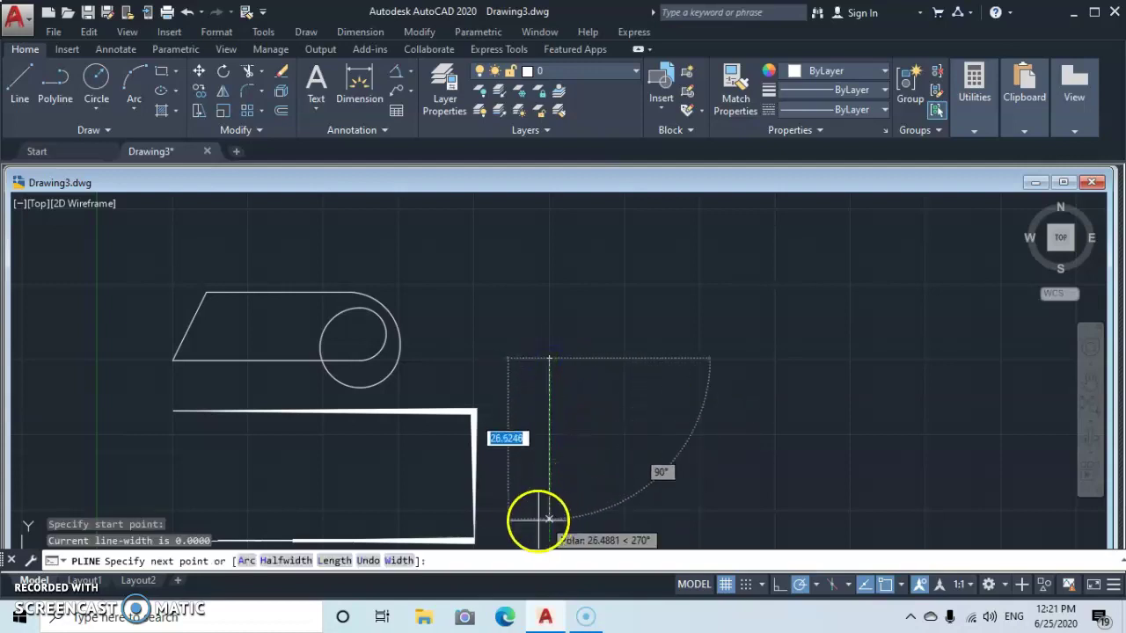
left_click(277, 561)
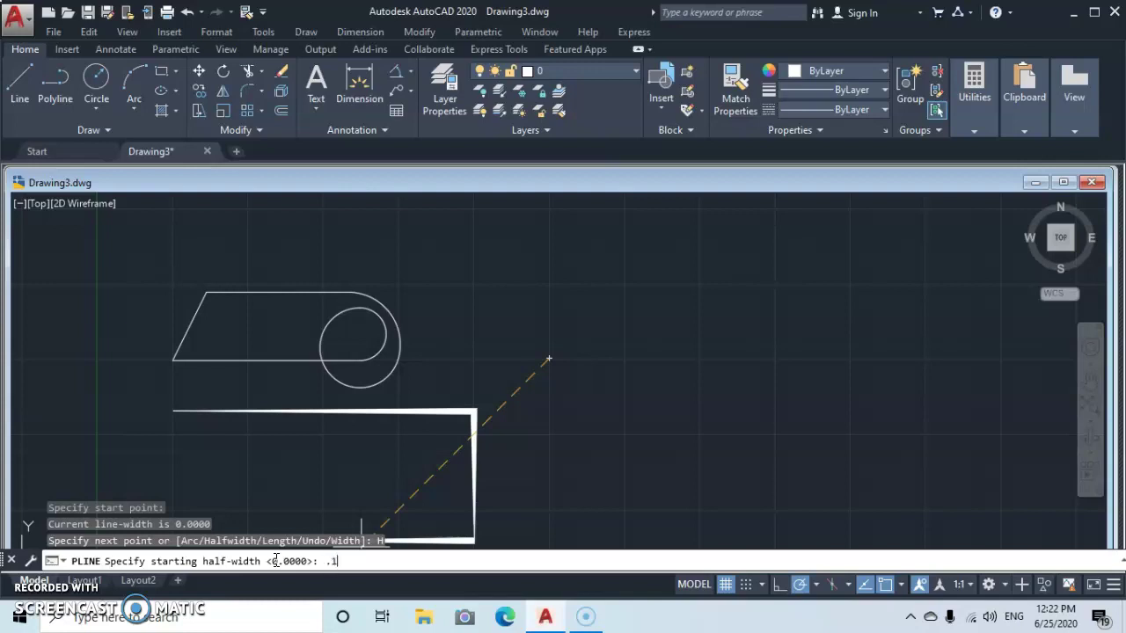
type(".1")
key("Return")
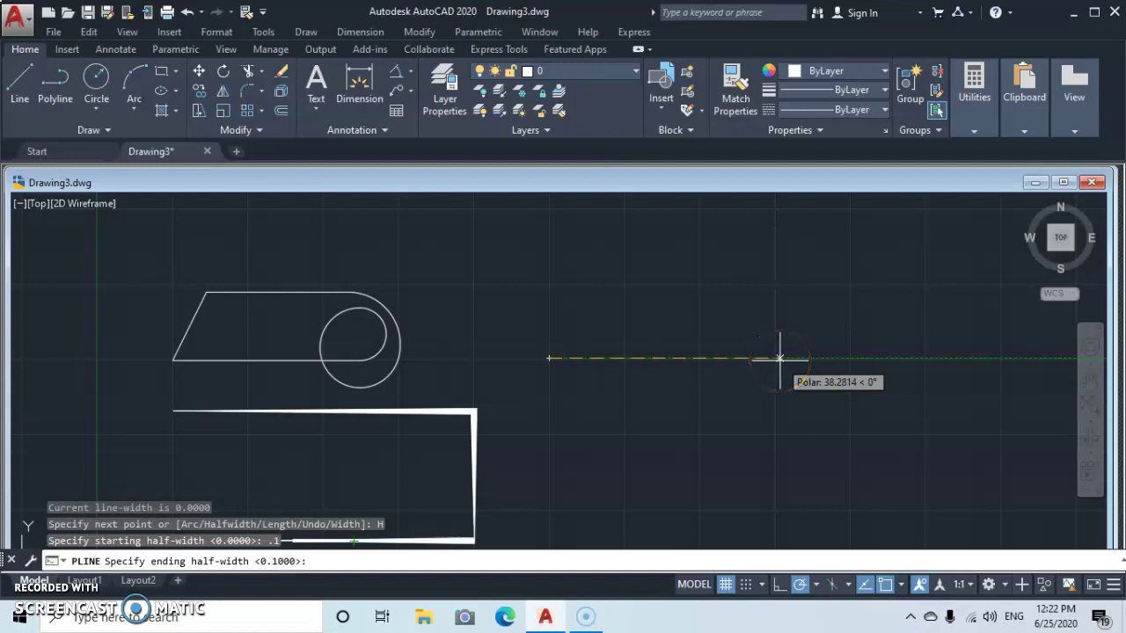
left_click(779, 358)
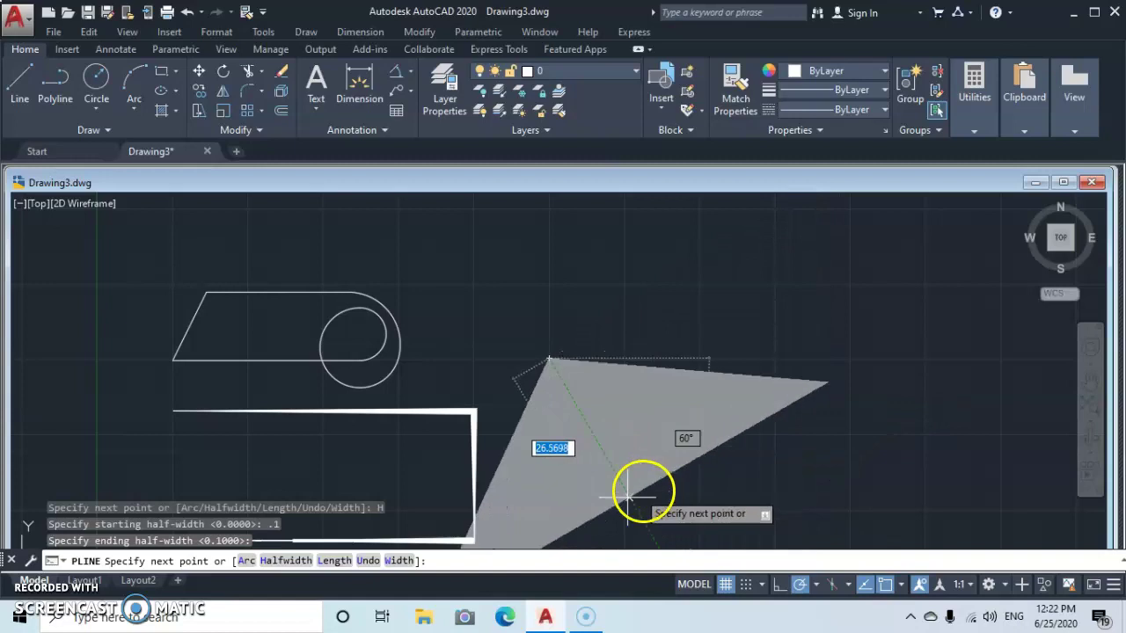
Set the polyline's starting and ending widths to 0 and add a horizontal segment about 36 units long
left_click(401, 562)
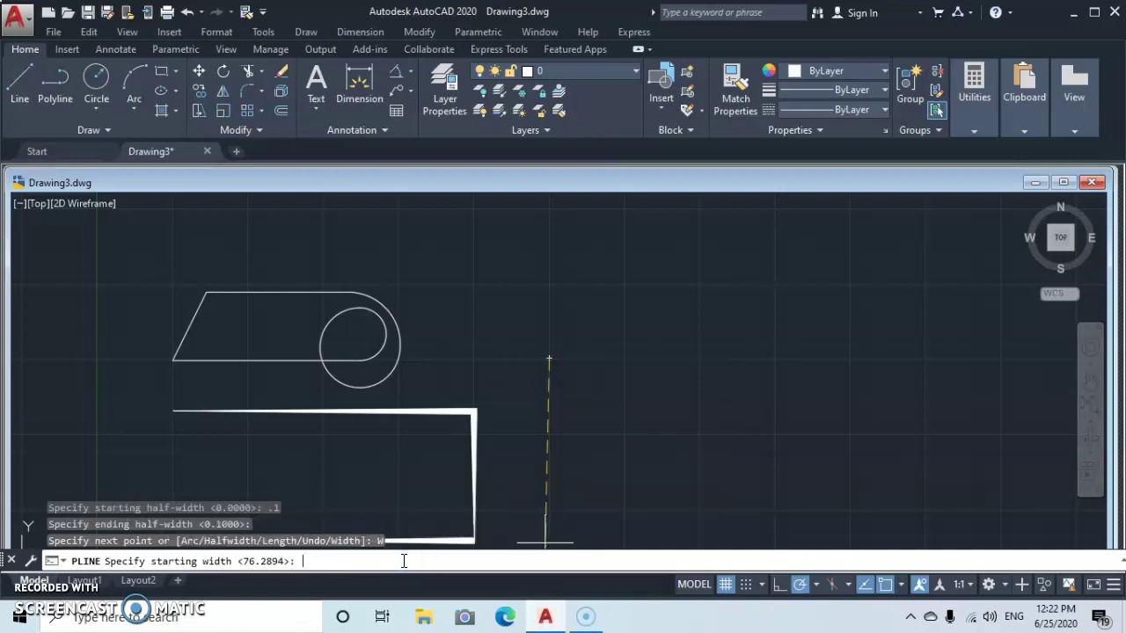
type("0")
key("Return")
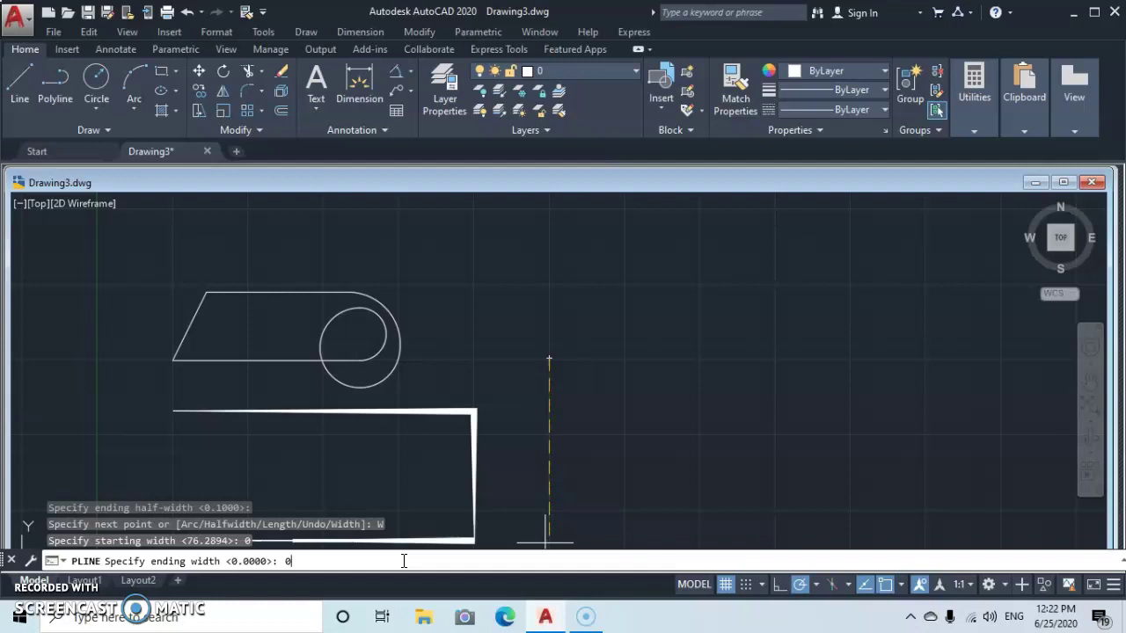
key("Return")
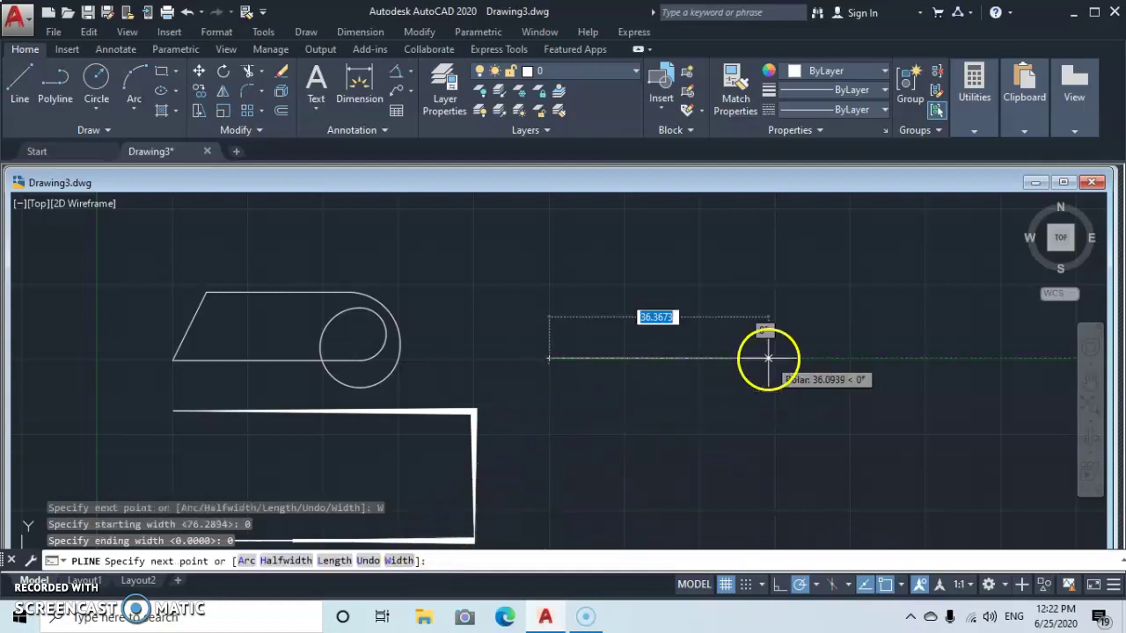
left_click(771, 358)
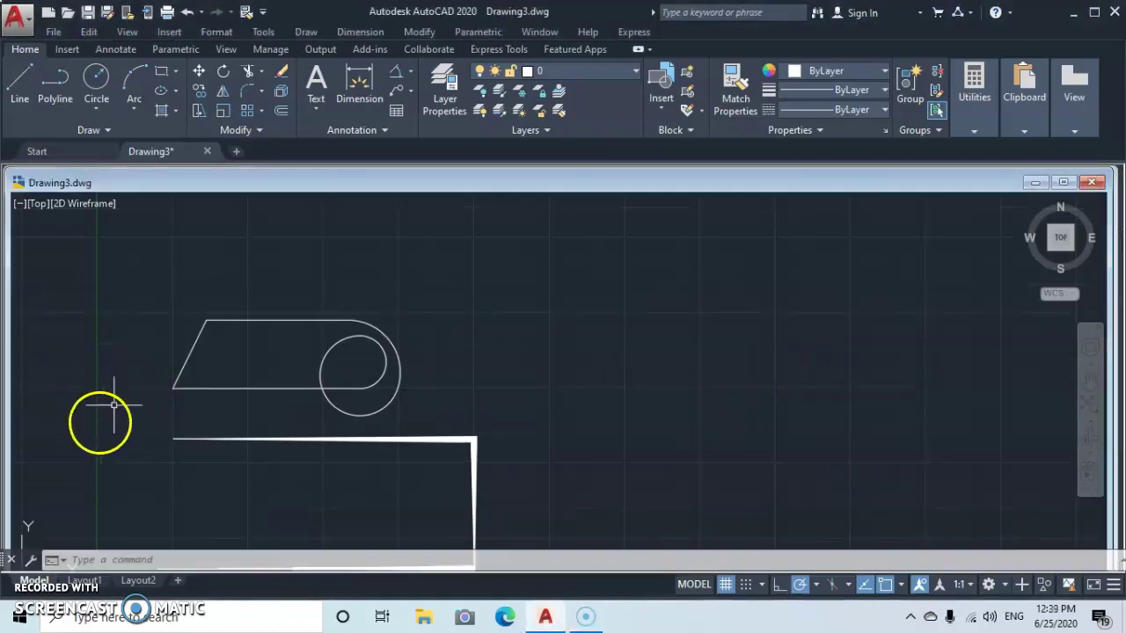
Start a polyline in the empty area right of the closed shape with a horizontal segment running rightward
left_click(51, 85)
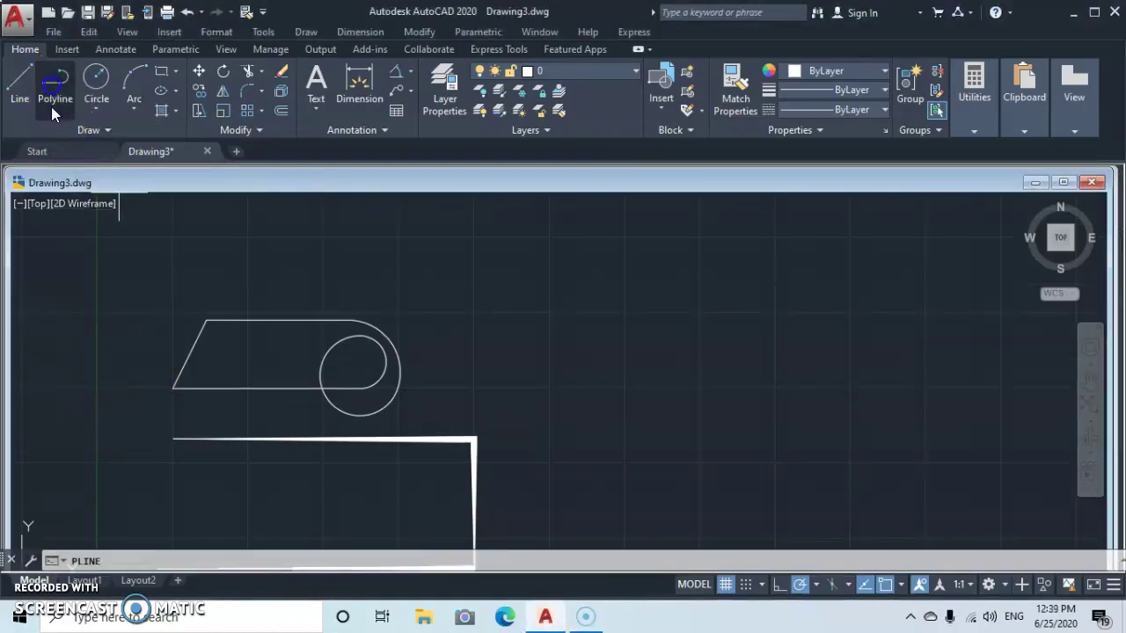
left_click(551, 387)
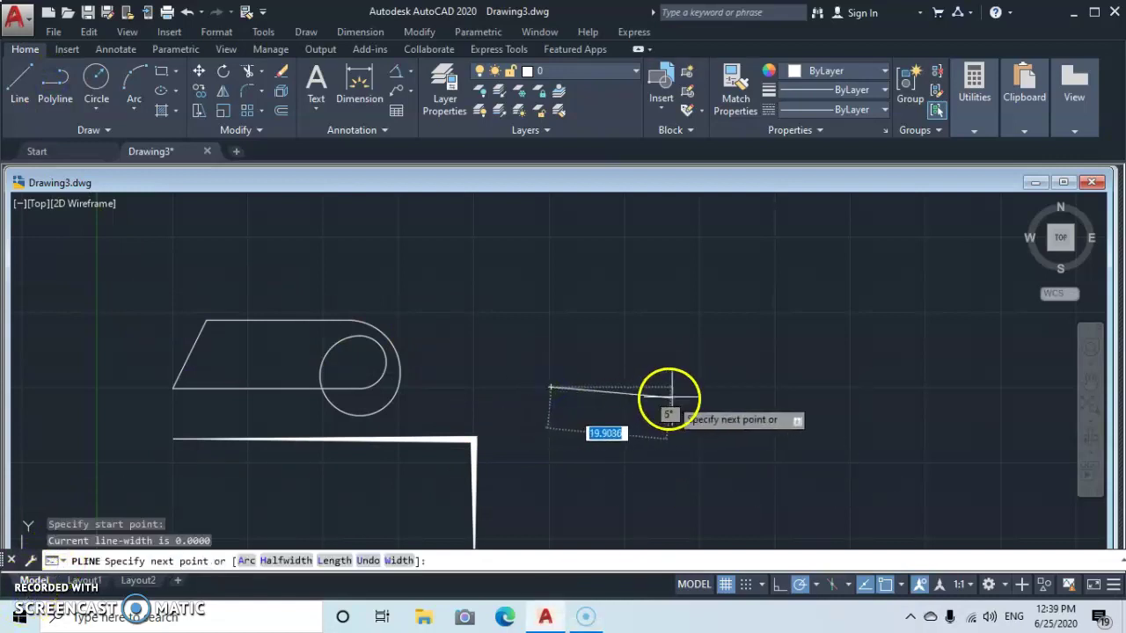
left_click(774, 387)
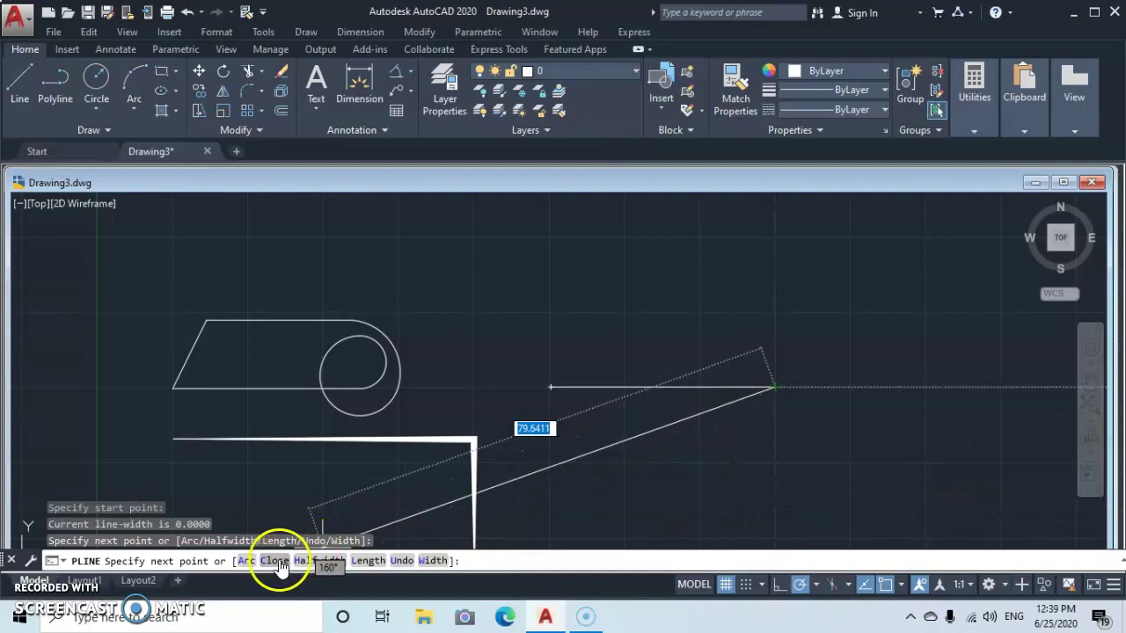
Add an arc with a 60° included angle from the segment's right end, ending about 20.8 units away at 120°
left_click(246, 565)
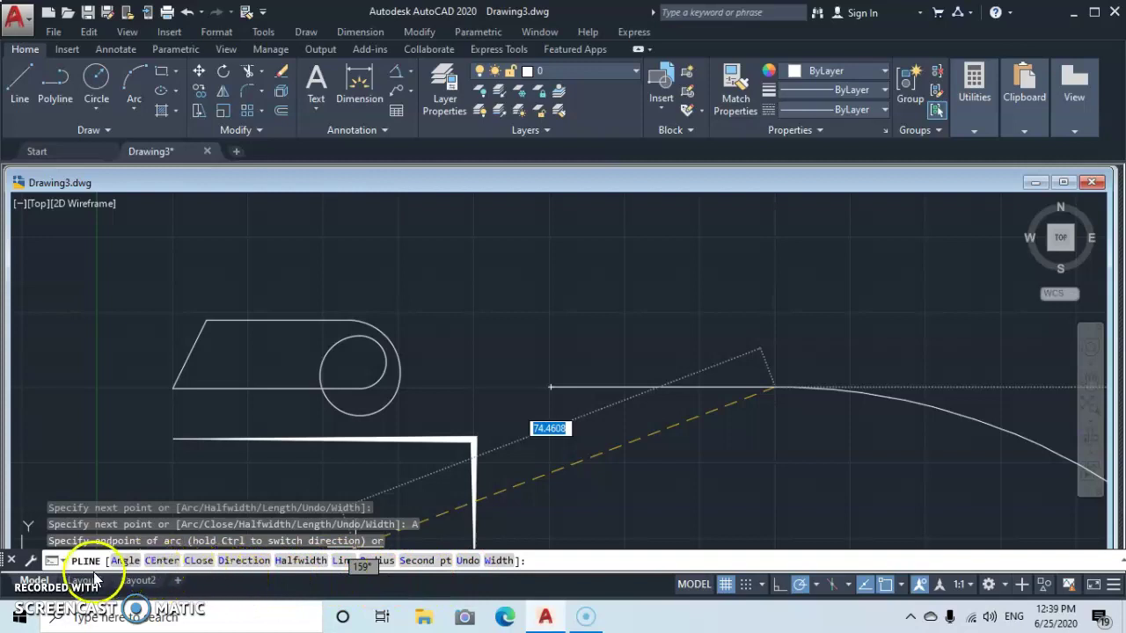
type("a")
key("Return")
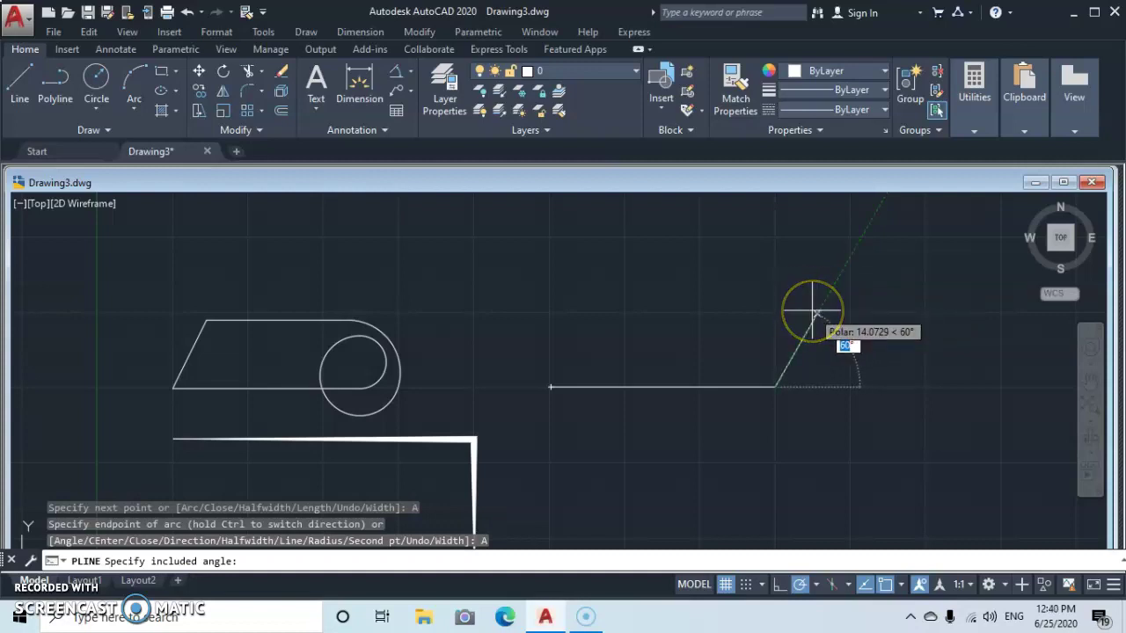
left_click(814, 311)
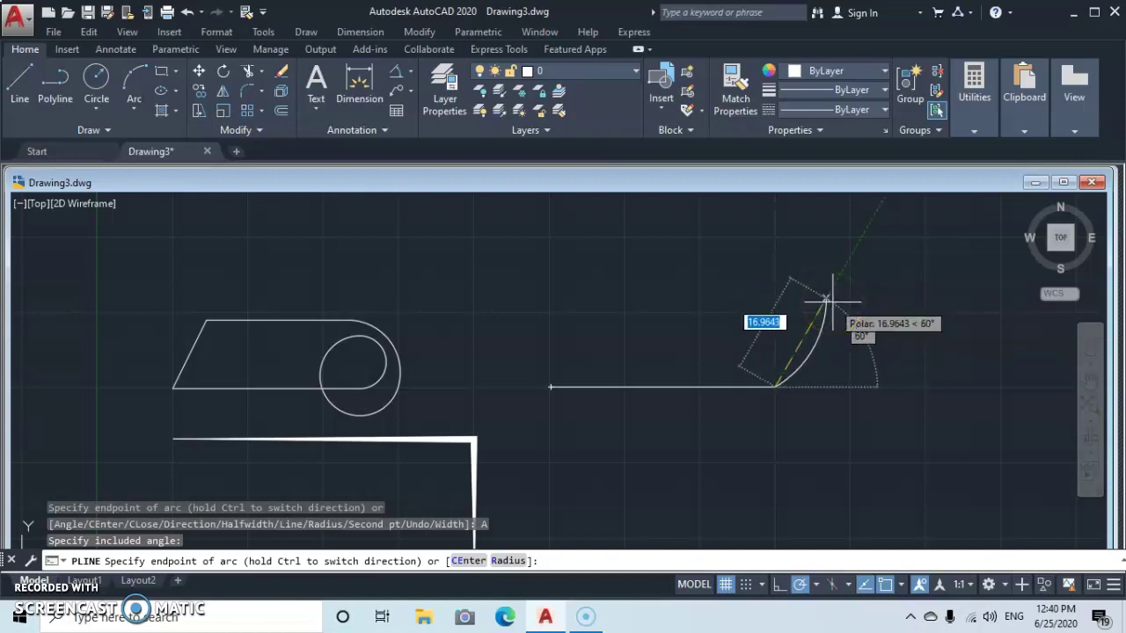
left_click_drag(827, 300, 714, 278)
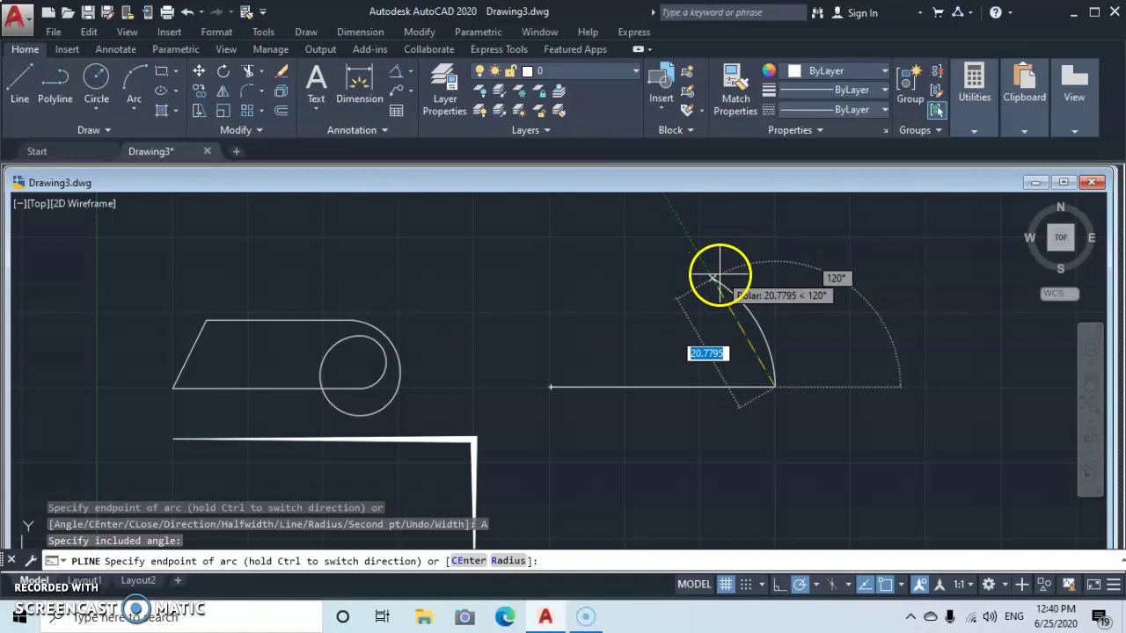
left_click(717, 274)
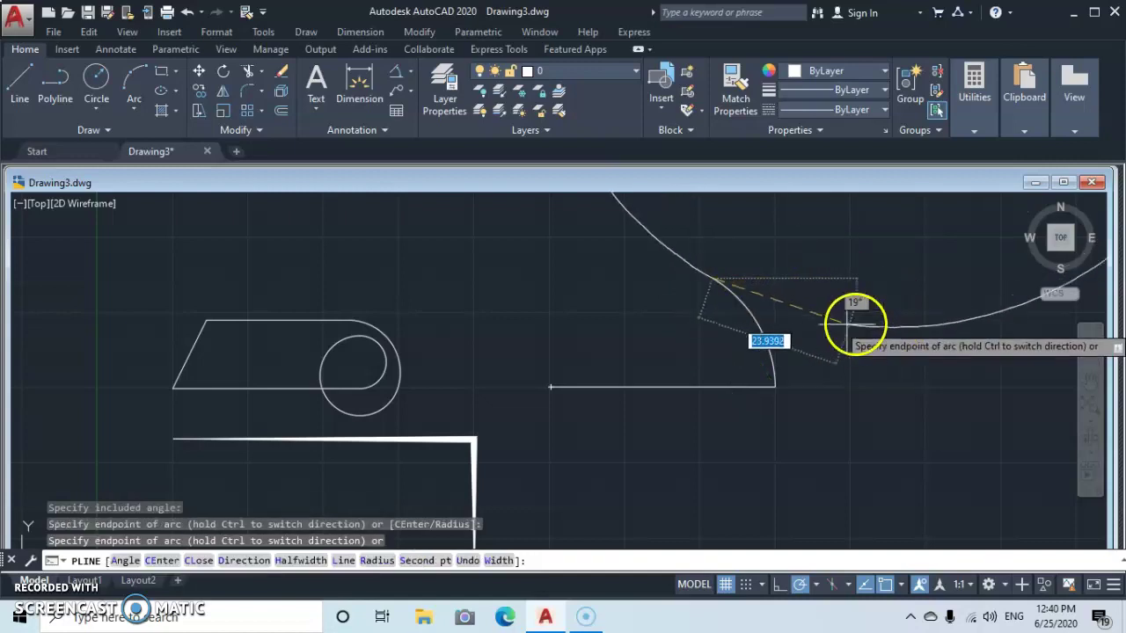
Continue the polyline with an arc of radius 3, placing its endpoint 3 units to the left
middle_click_drag(771, 314, 744, 370)
left_click_drag(739, 334, 774, 279)
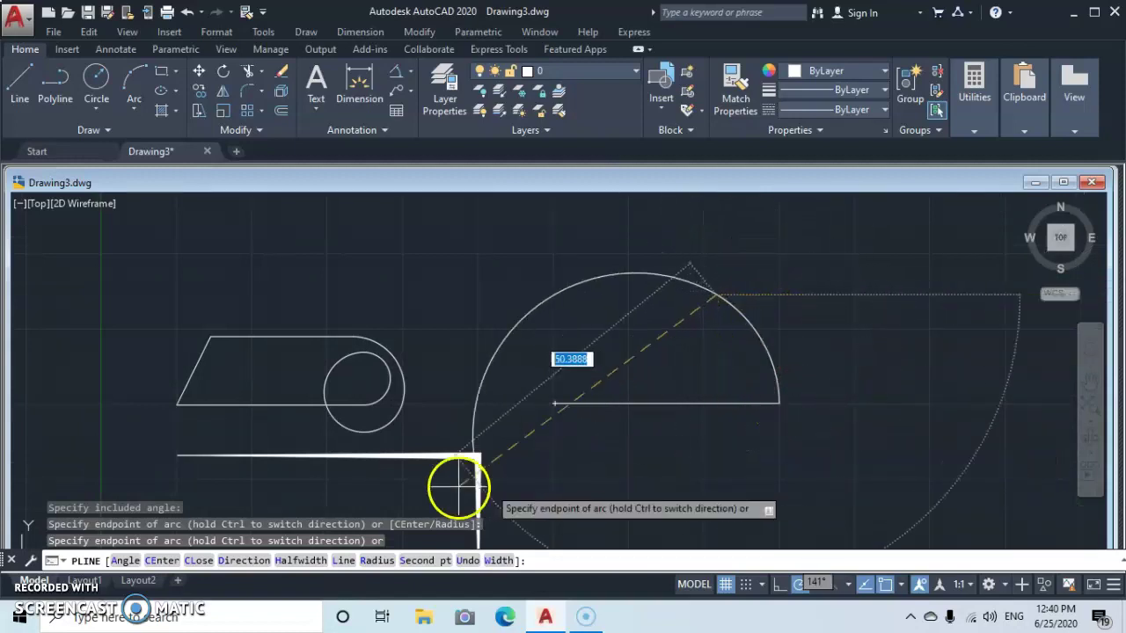
left_click(378, 556)
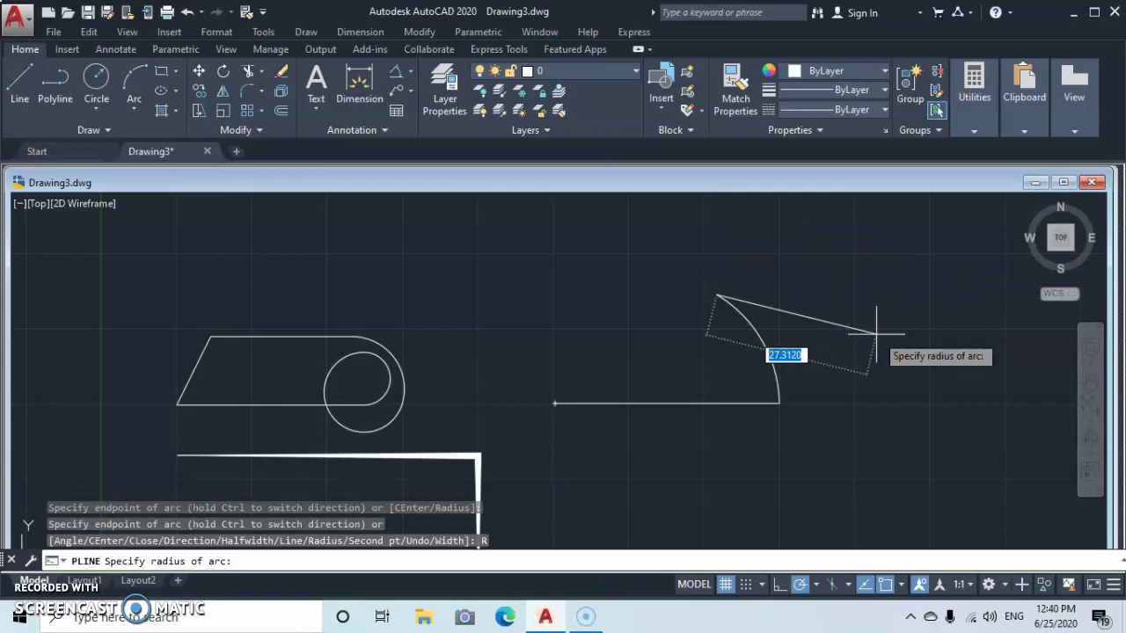
type("3")
key("Return")
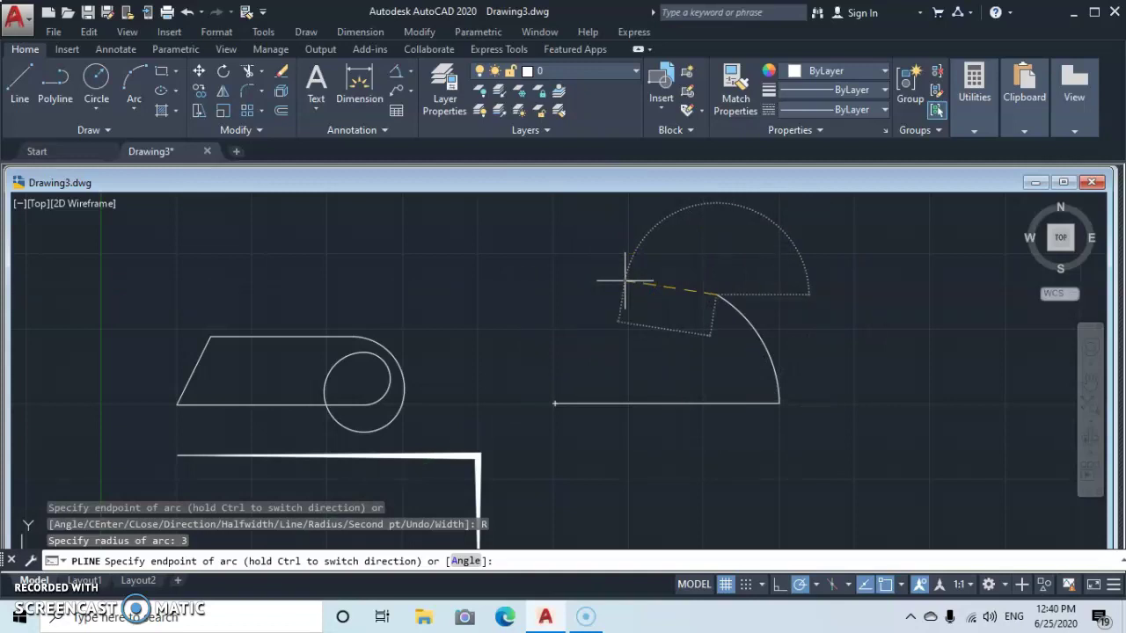
type("3")
key("Return")
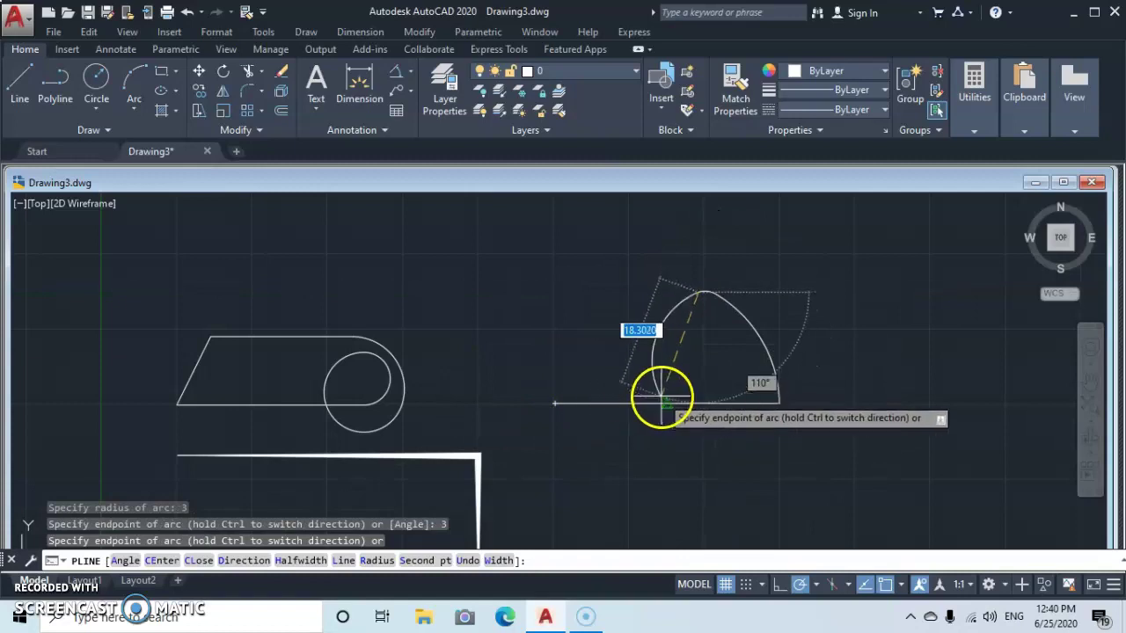
Continue the polyline with two freehand arcs, one going up and leftward and one ending just above the polyline's start point
left_click(622, 228)
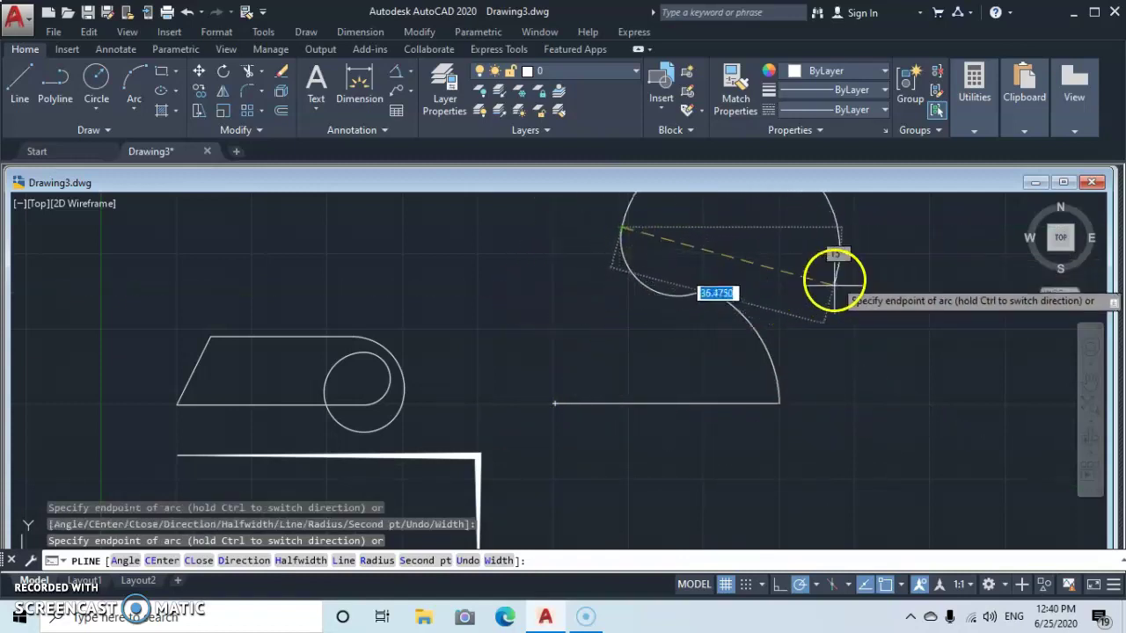
left_click(560, 356)
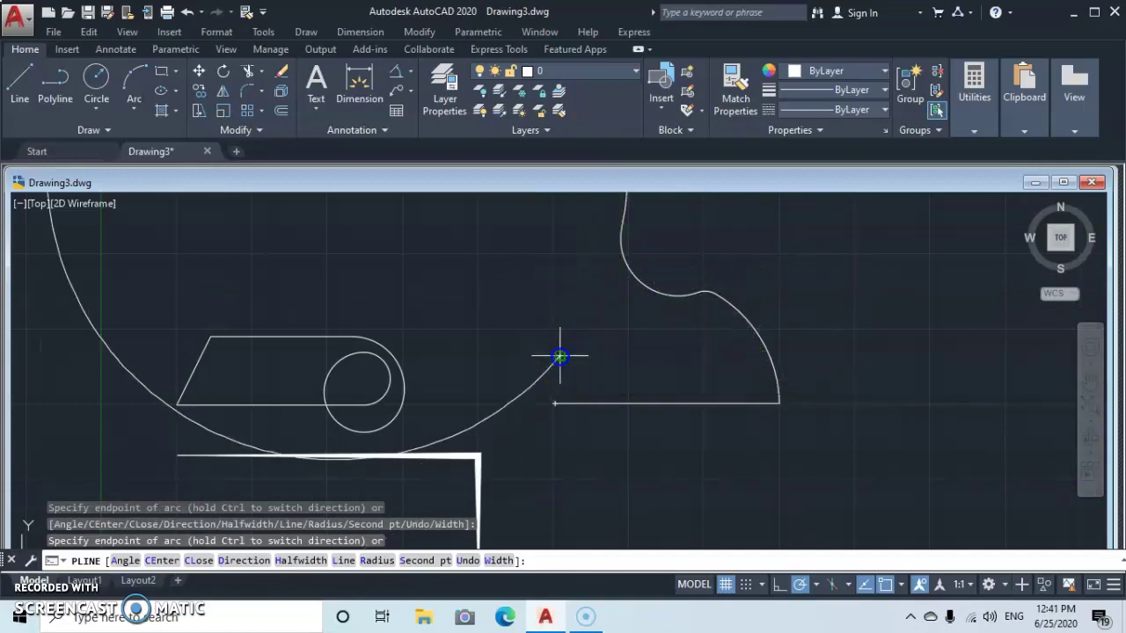